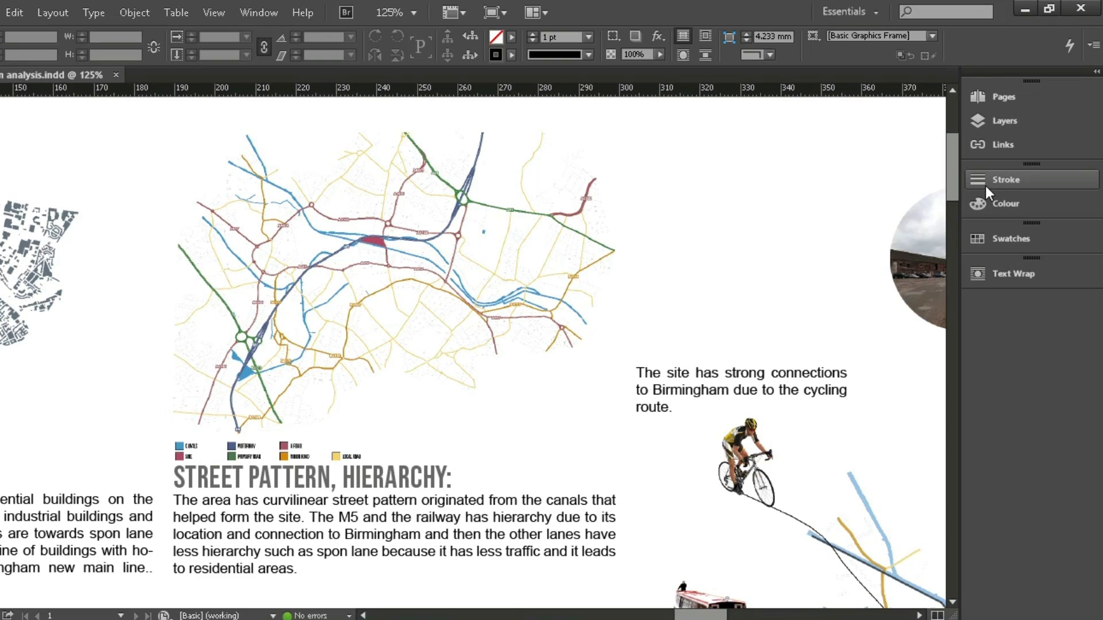
scroll(714, 323, down, 3)
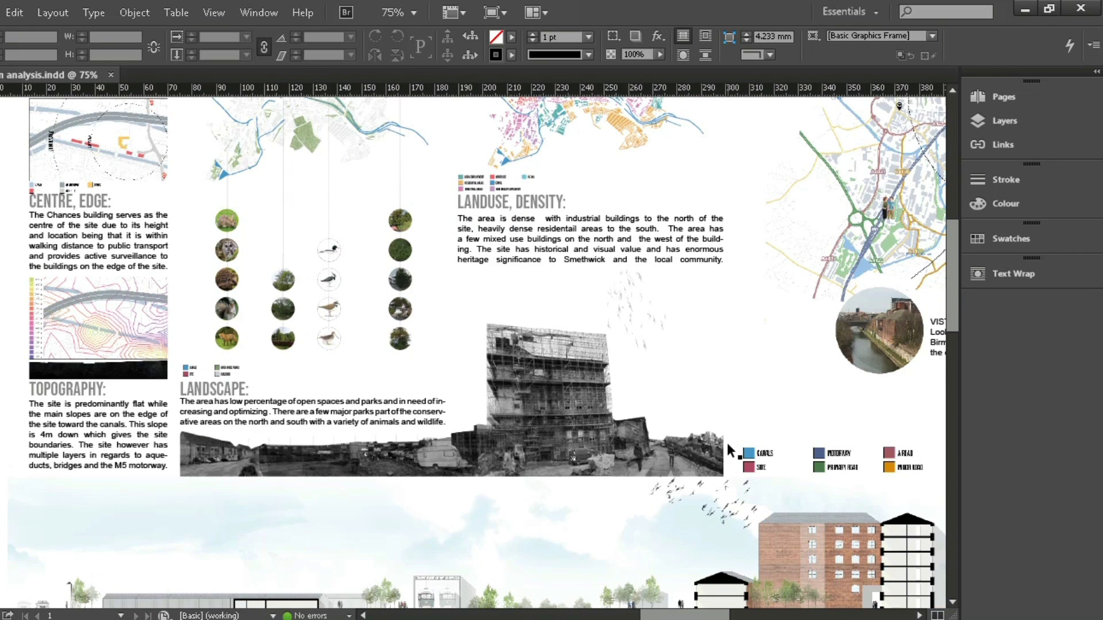
scroll(731, 451, down, 2)
scroll(433, 328, up, 3)
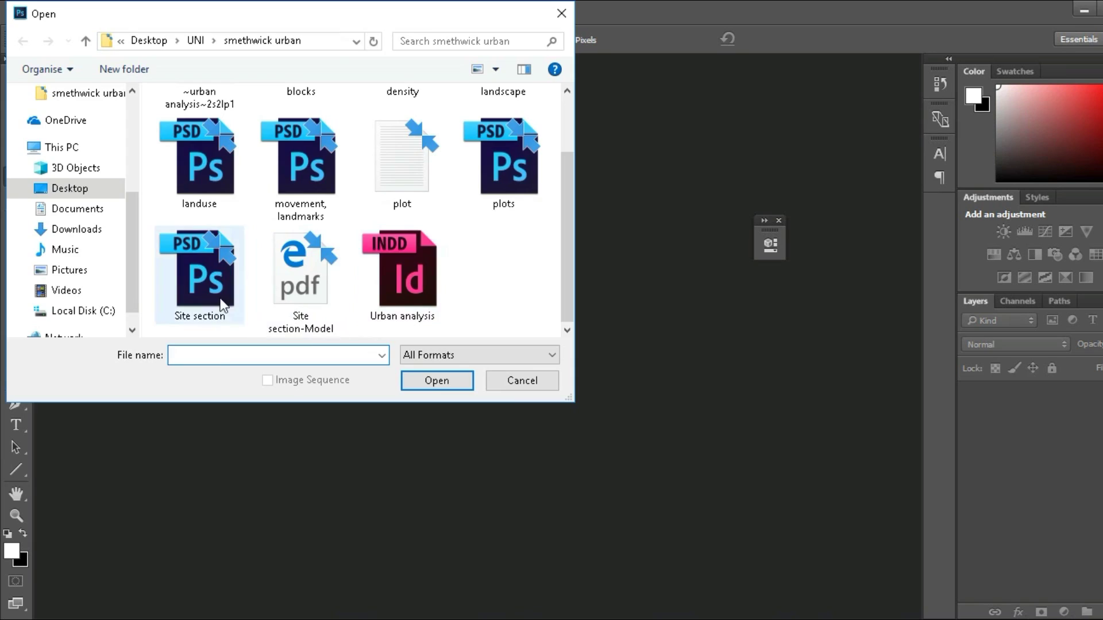
Switch to Photoshop, open the Site section PSD and apply the crop around the full drawing
double_click(200, 270)
click(583, 445)
key(v)
click(620, 253)
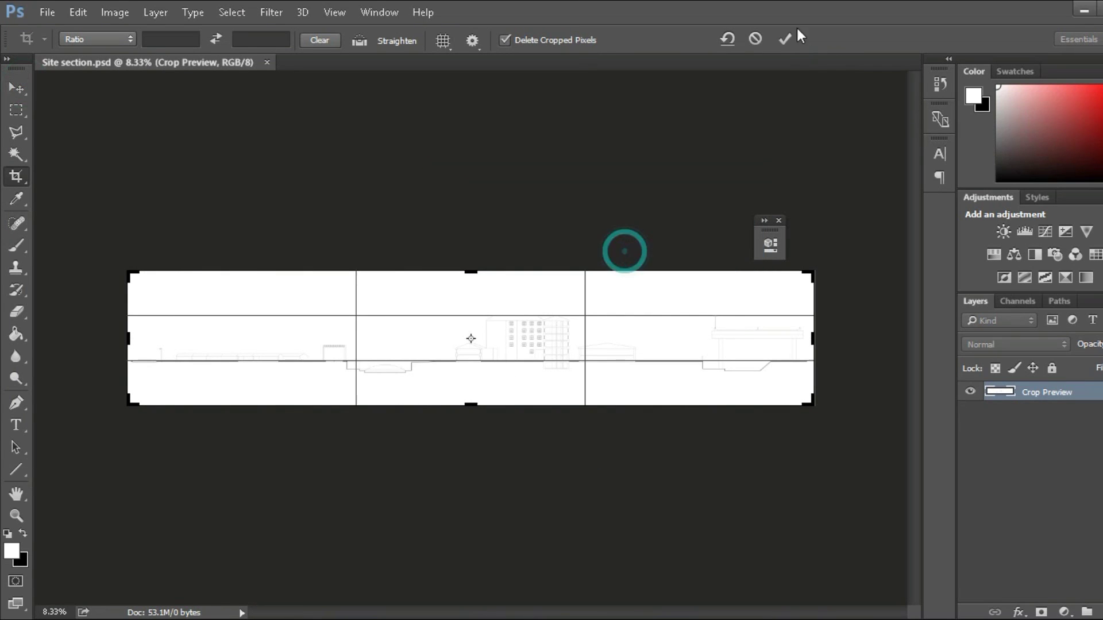
click(784, 39)
click(16, 87)
Select the cut walls and floors of the long low building and the small gabled building with the Magic Wand
scroll(610, 618, up, 3)
scroll(574, 386, up, 5)
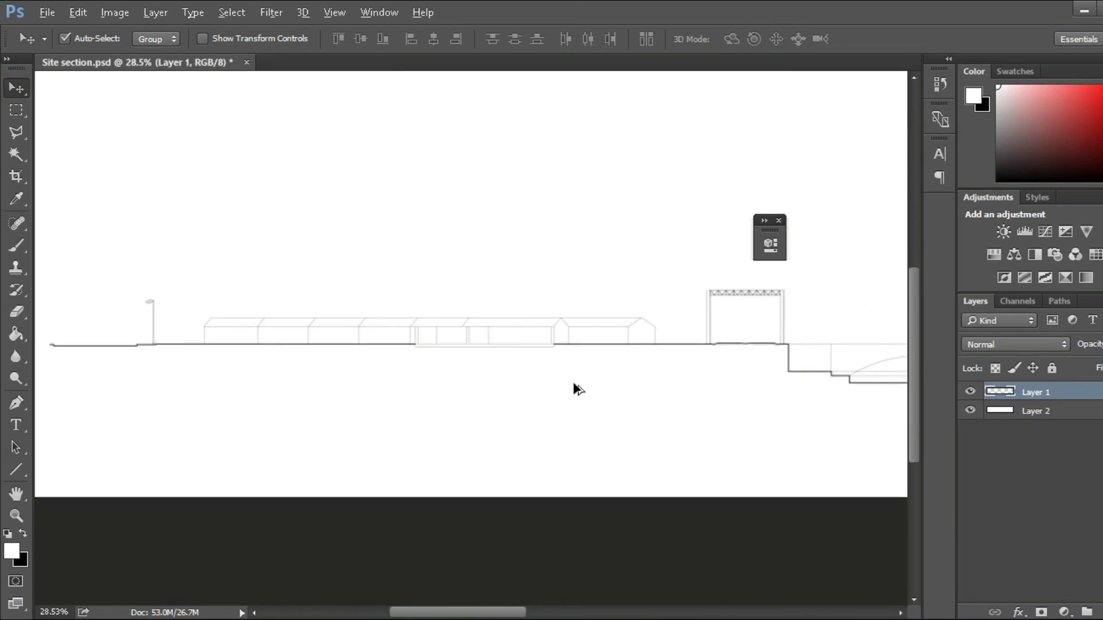
key(w)
click(219, 299)
scroll(249, 352, right, 5)
scroll(529, 302, right, 5)
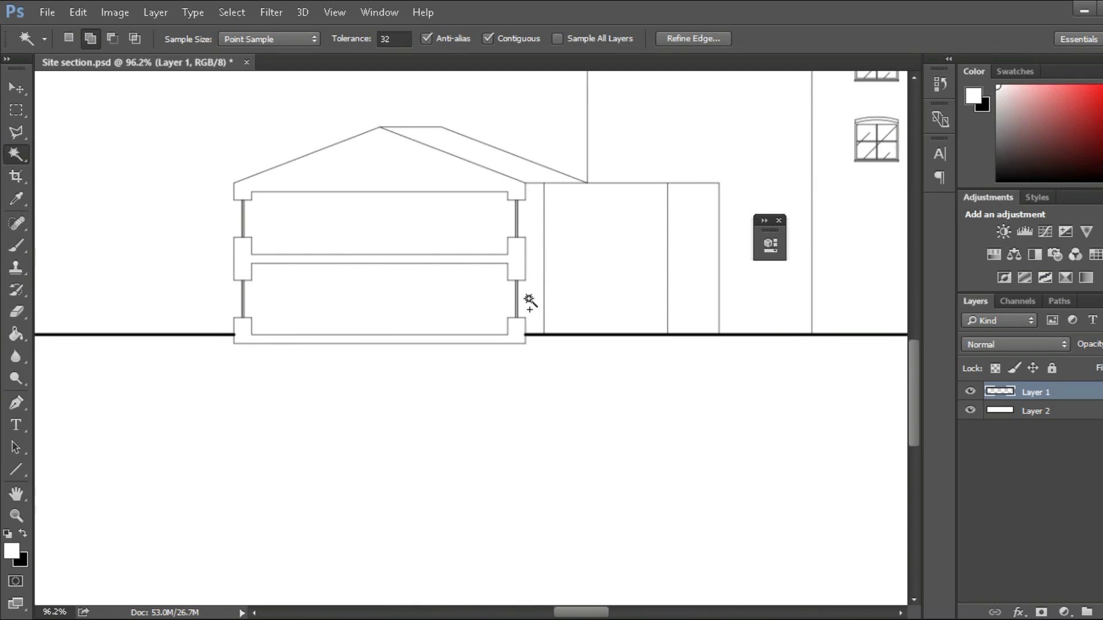
click(512, 329)
Add the tall building's cut walls, floor slabs and roof to the Magic Wand selection
scroll(511, 329, right, 10)
scroll(402, 367, left, 2)
scroll(345, 391, up, 4)
click(292, 408)
click(292, 257)
scroll(296, 206, up, 5)
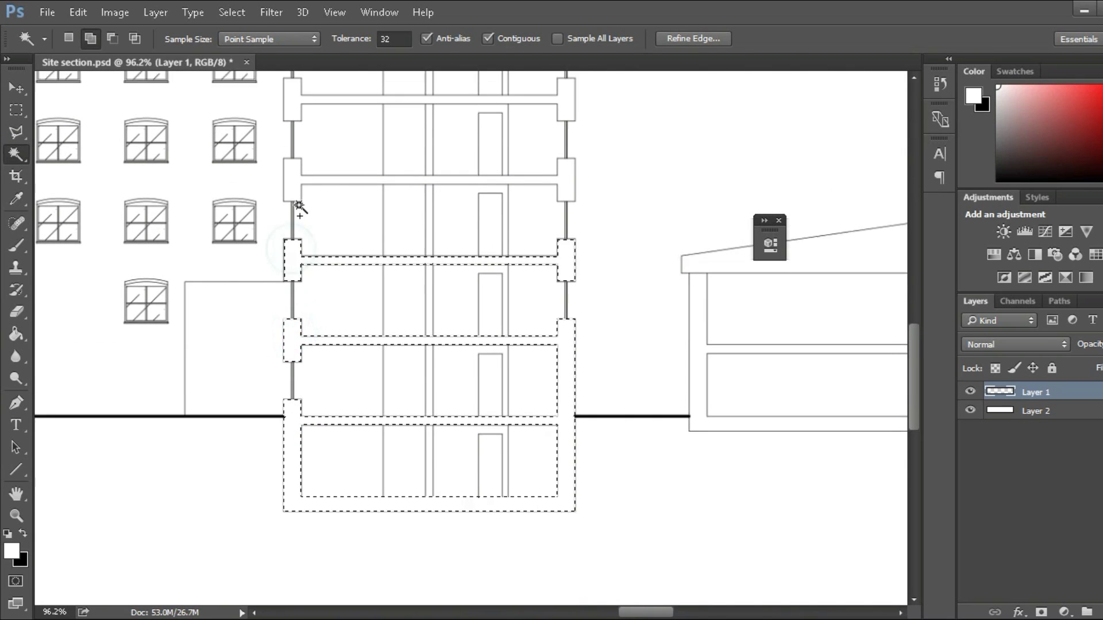
click(294, 201)
click(433, 292)
scroll(451, 246, up, 3)
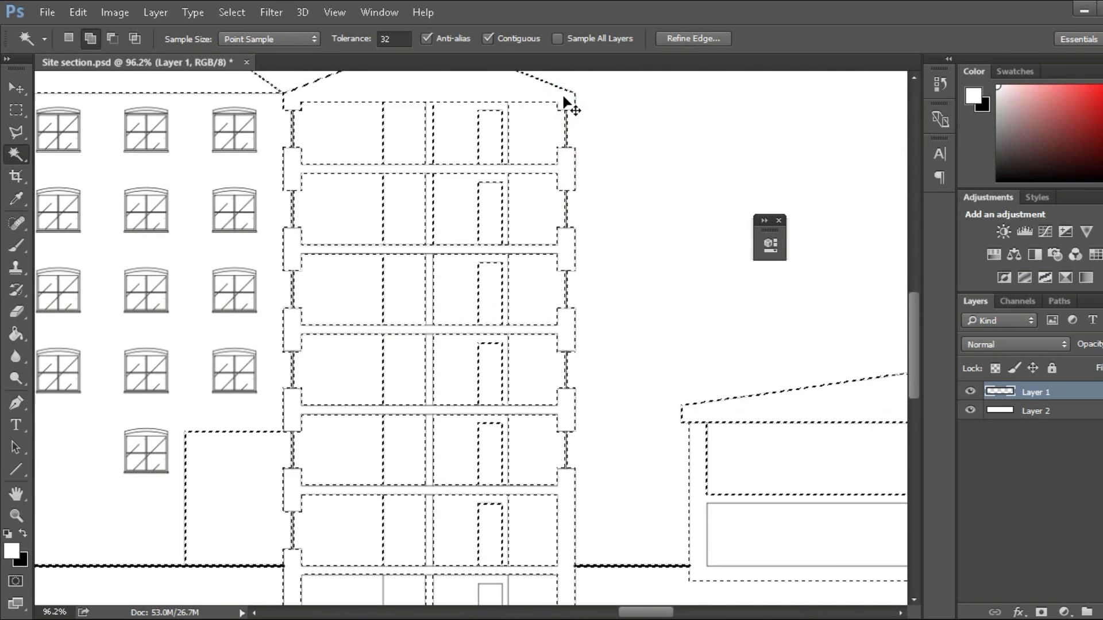
Add the wide two-storey building's cut parts to the selection and fill it with a Solid Color layer of 000000
scroll(431, 172, right, 8)
scroll(431, 172, down, 2)
click(502, 498)
click(1064, 613)
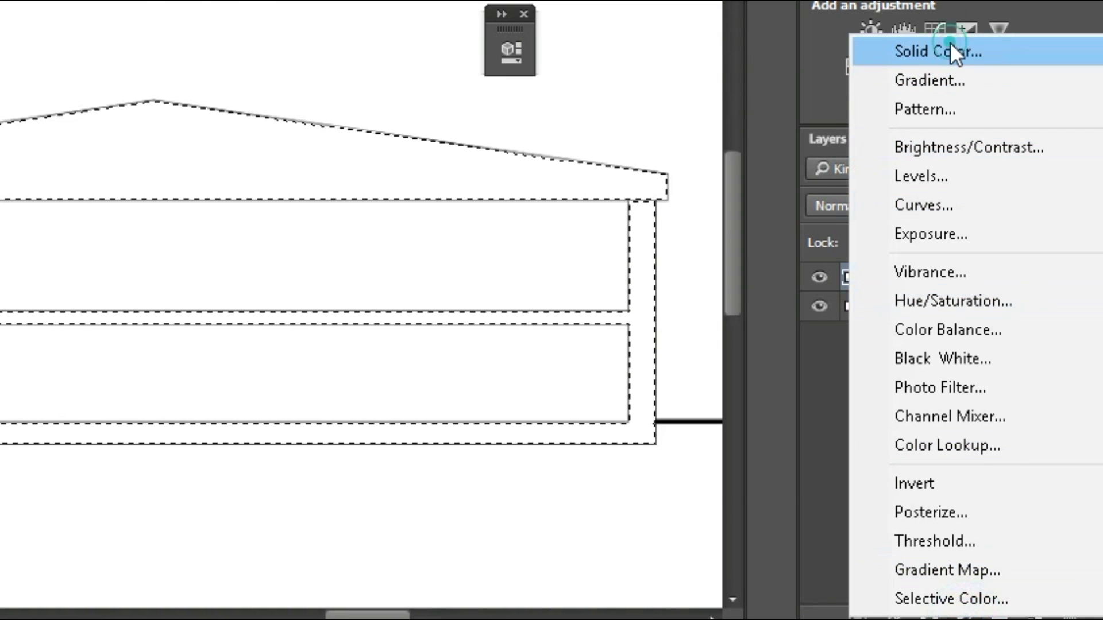
click(948, 51)
text(000000)
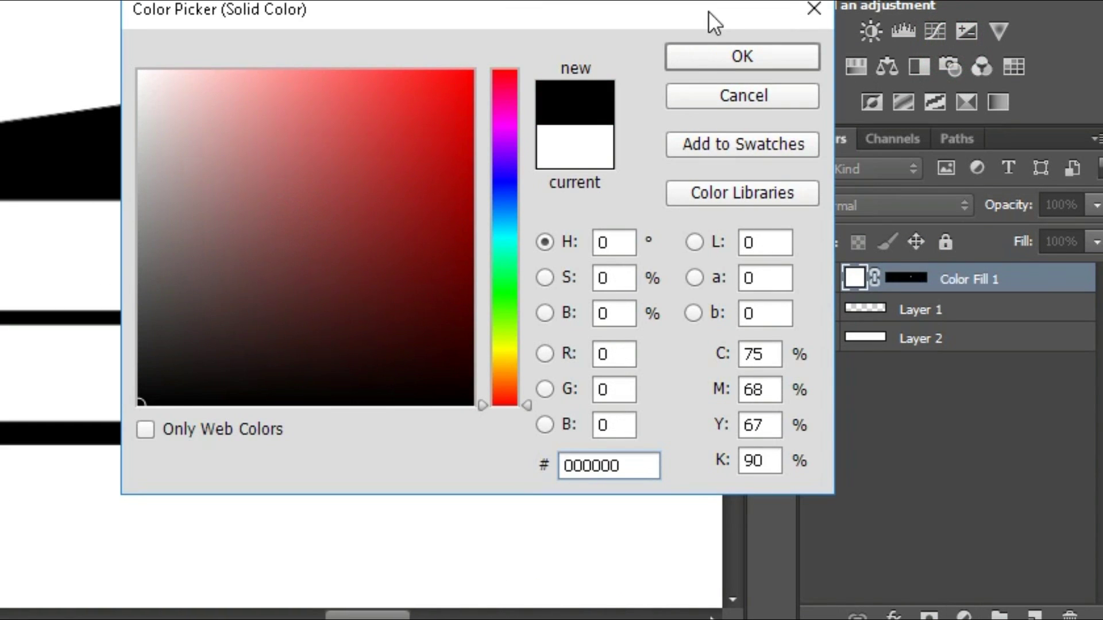
click(692, 61)
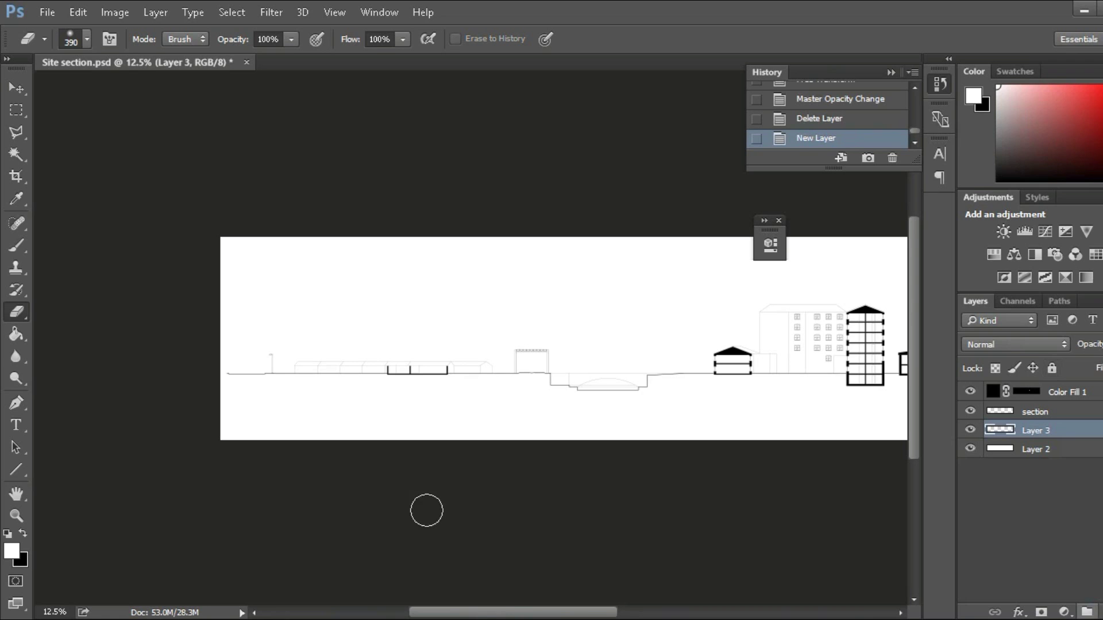
Load the WG_Watercolor_1 brush set from its downloaded brushes folder
right_click(399, 398)
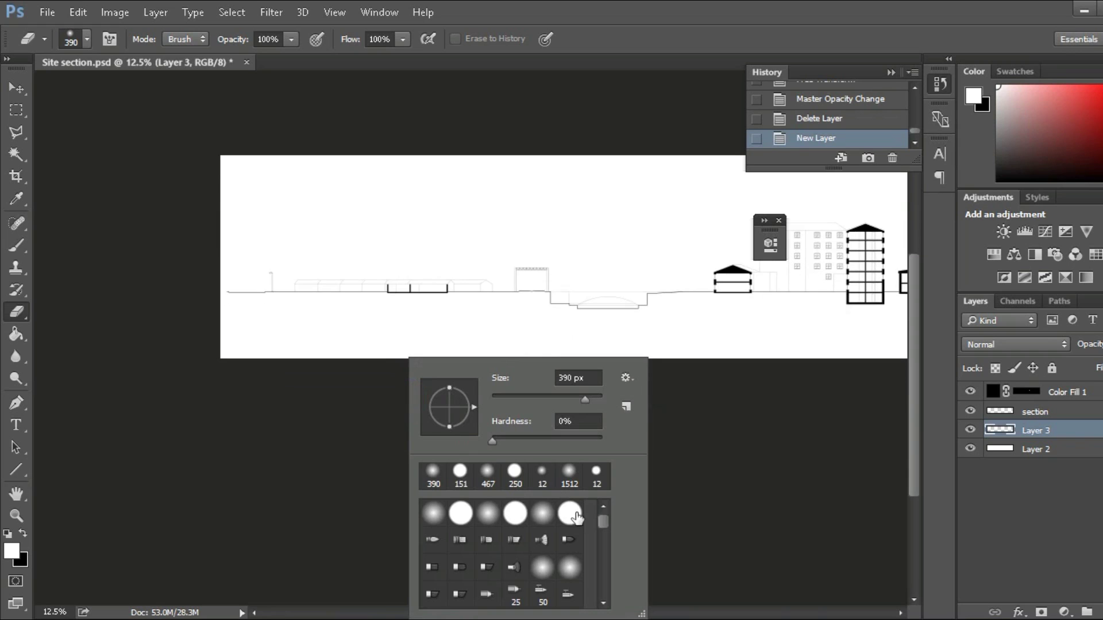
click(543, 591)
click(625, 378)
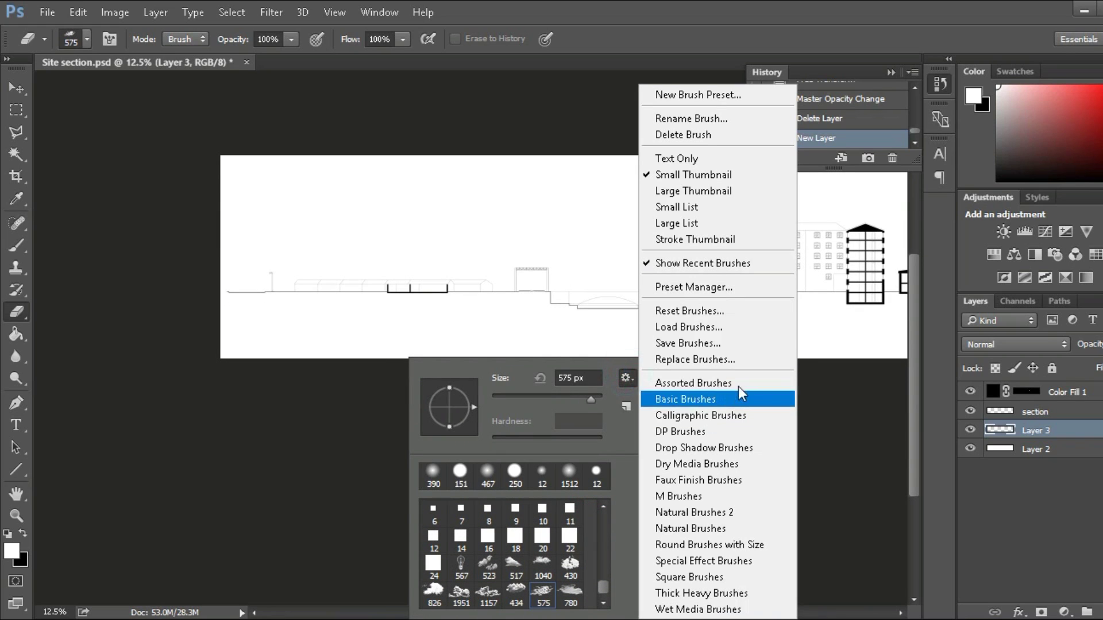
click(729, 326)
double_click(592, 288)
double_click(562, 276)
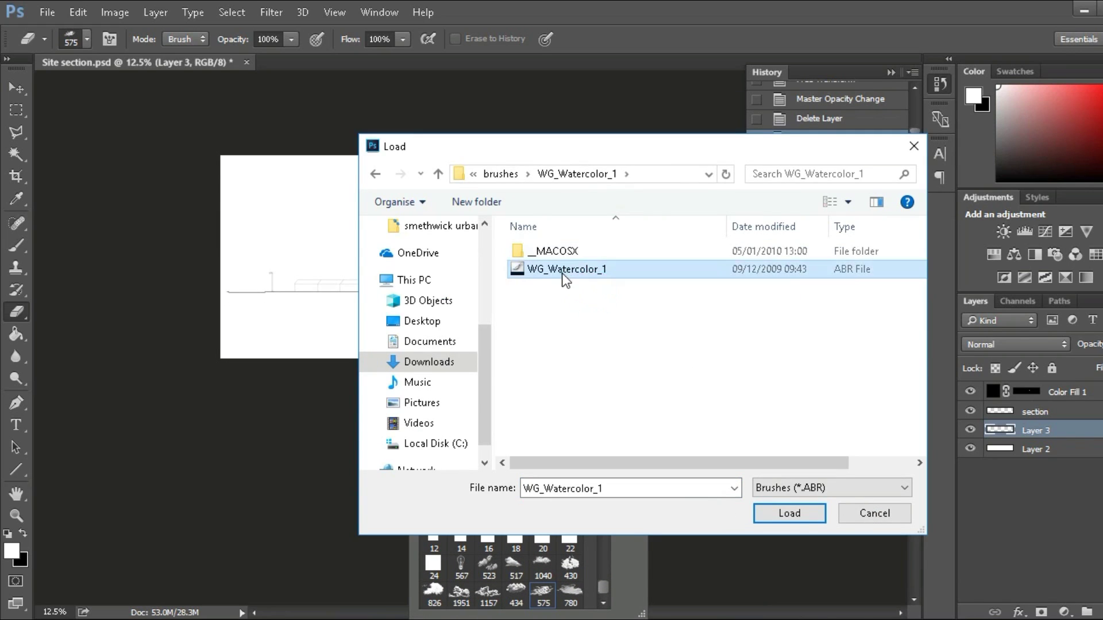
Select the sky area above the ground line across the full width of the section with a rectangular marquee
key(m)
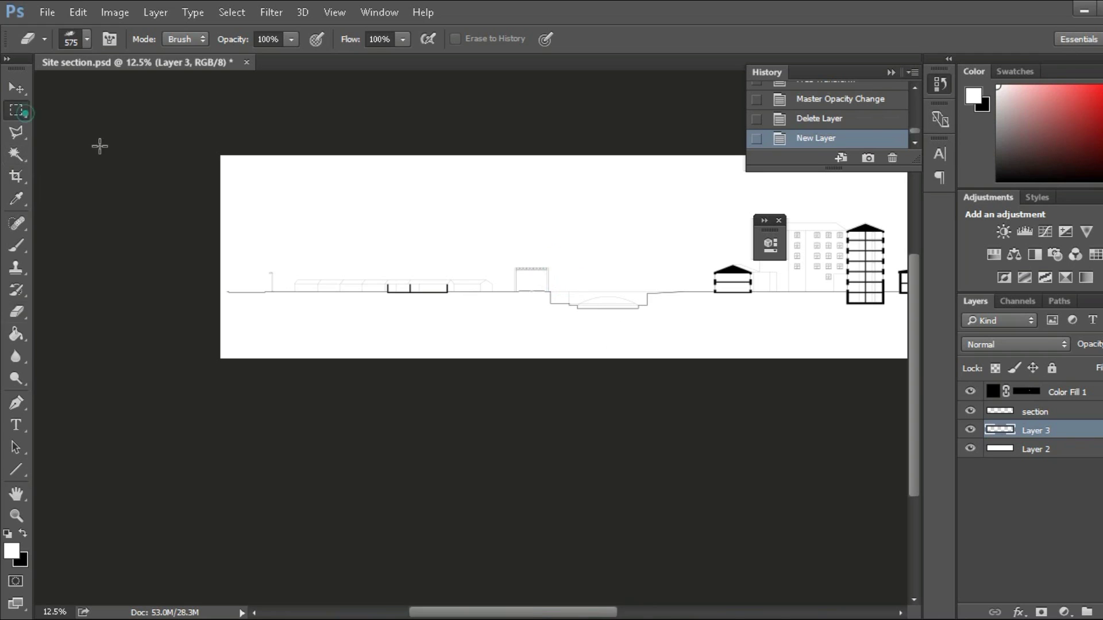
drag(98, 194, 695, 291)
drag(460, 612, 561, 612)
key(ctrl+minus)
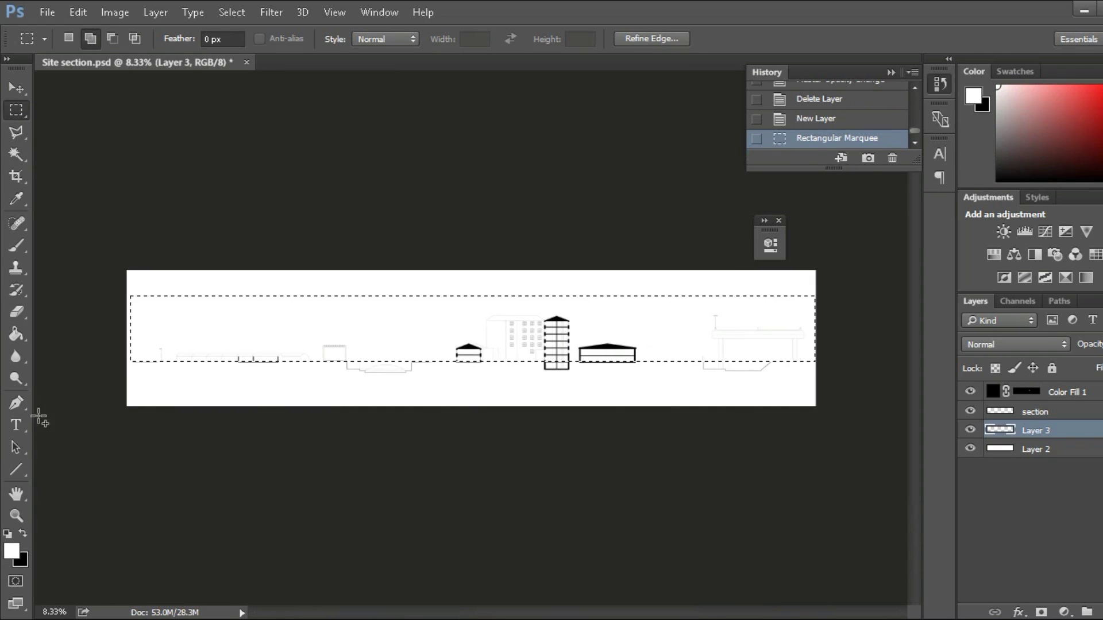
Set the foreground colour to b4def0 and paint a cloud behind the tall buildings with the 1709 px watercolour brush
click(11, 551)
text(b4def0)
key(Return)
key(b)
click(803, 300)
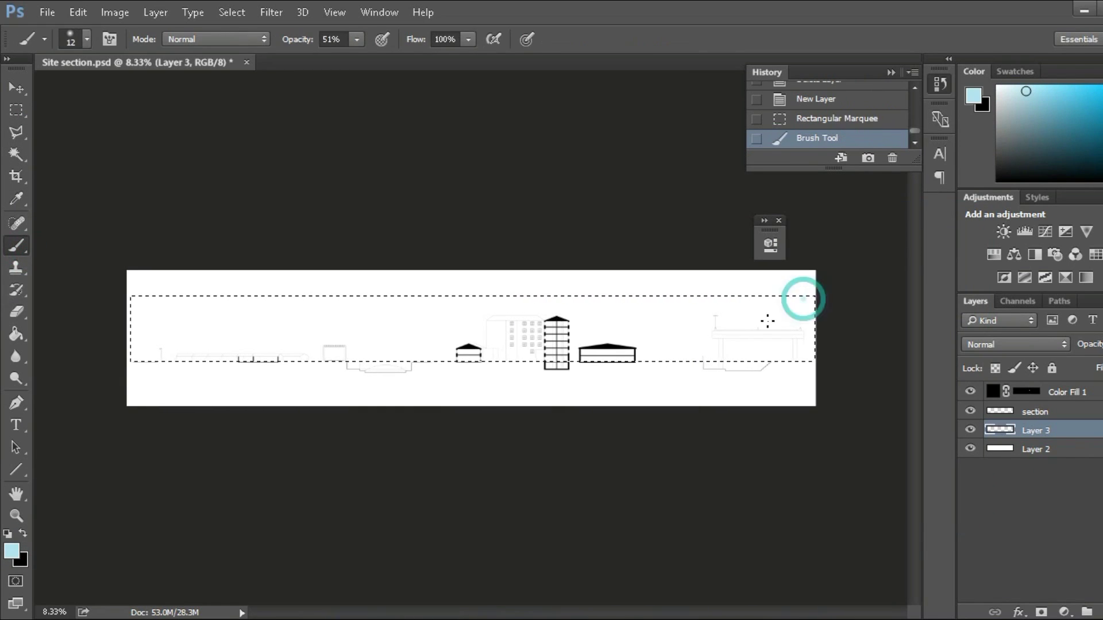
right_click(638, 311)
double_click(776, 519)
click(523, 309)
Paint pale blue splashes around the bridge and the long low building with the 2079 px and 2495 px watercolour brushes
right_click(641, 305)
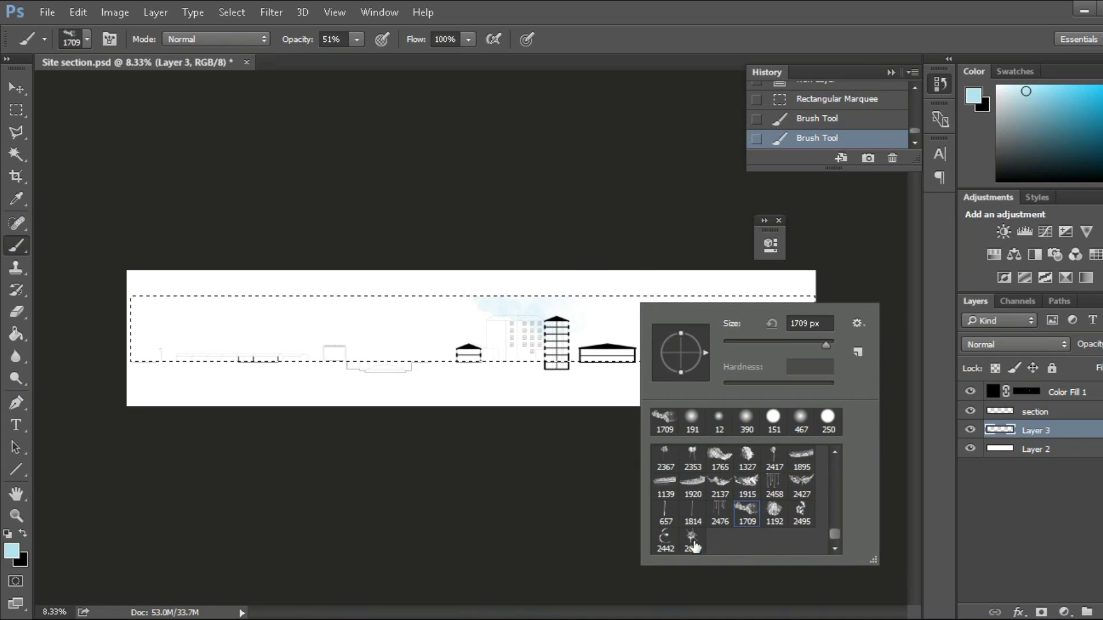
double_click(693, 541)
right_click(638, 328)
double_click(801, 539)
click(747, 330)
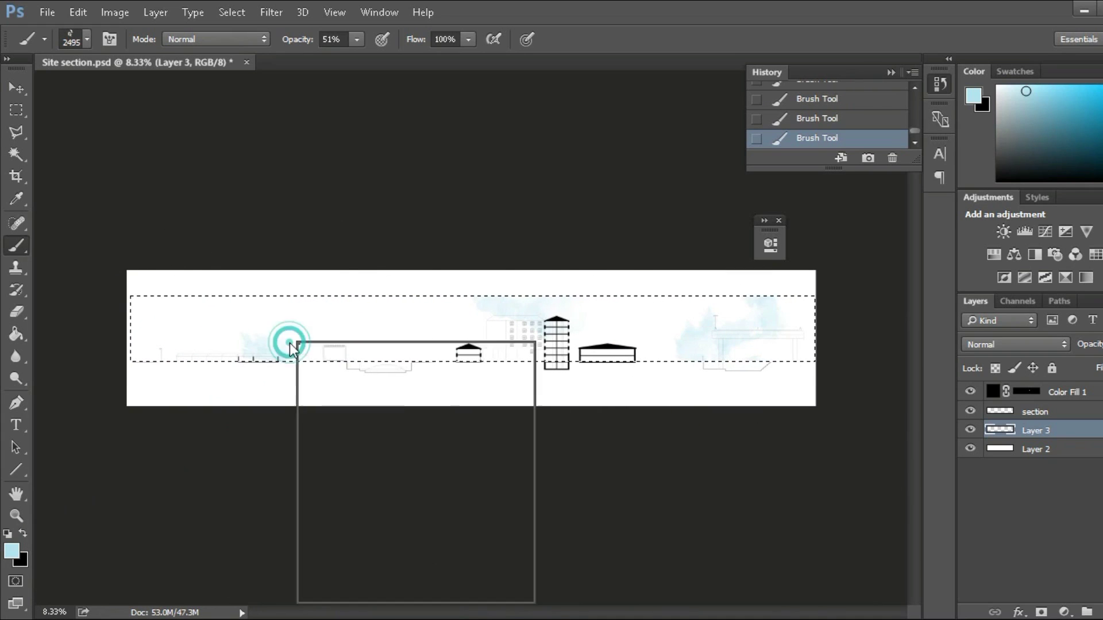
Try several watercolour brushes, choose the 780 px cloud brush, enlarge it and paint a cloud at the sky's far left
right_click(290, 345)
double_click(454, 556)
right_click(462, 352)
double_click(630, 521)
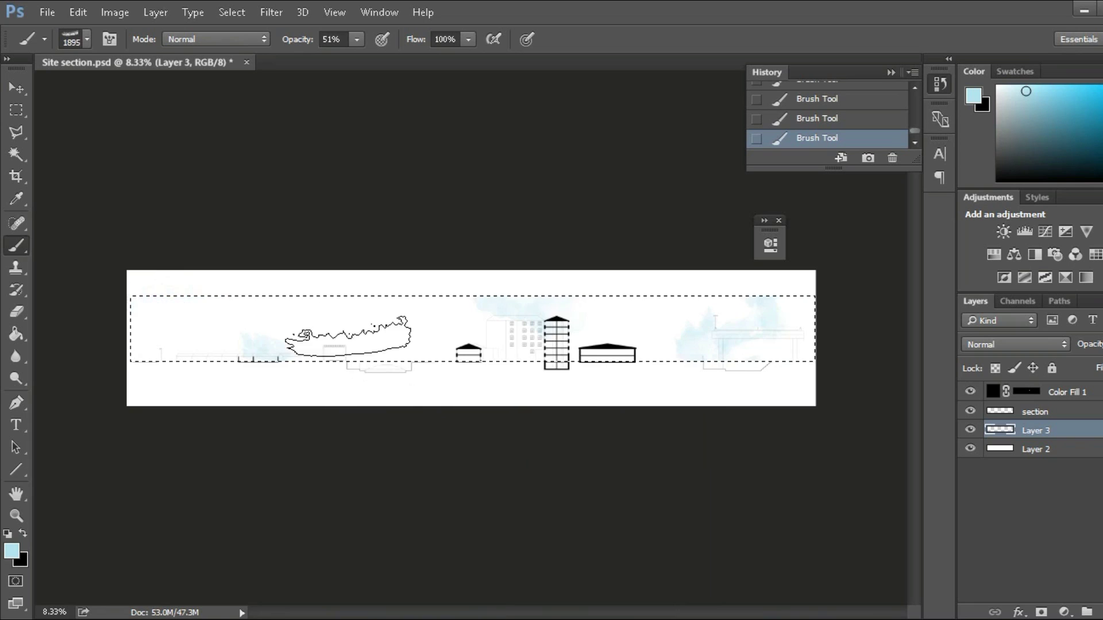
right_click(353, 331)
double_click(475, 550)
right_click(547, 359)
click(708, 542)
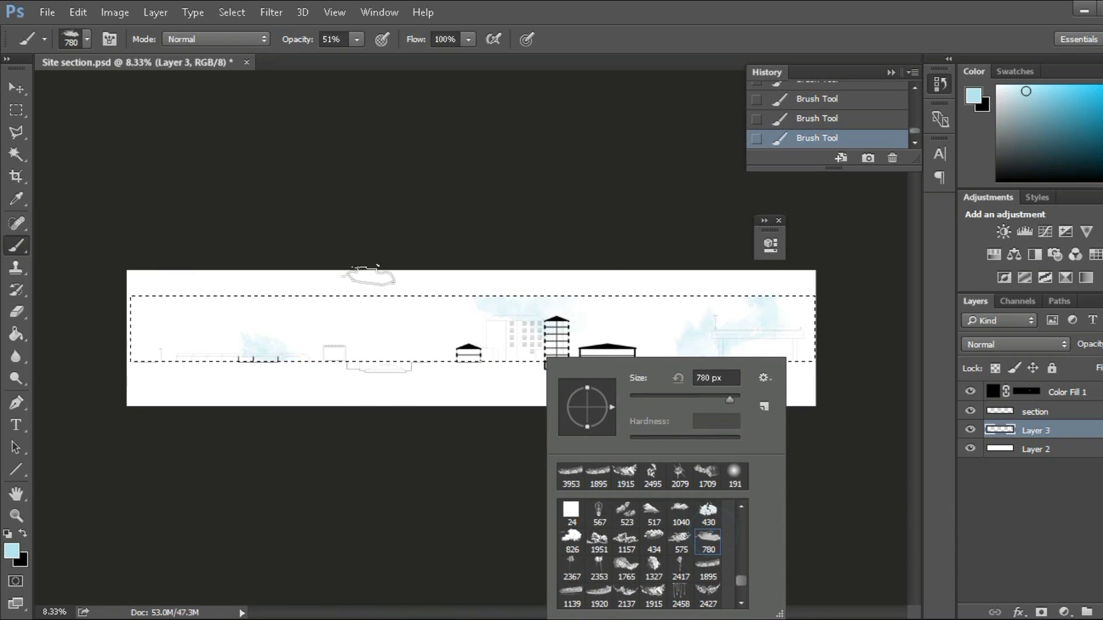
drag(729, 401, 736, 401)
right_click(245, 313)
drag(310, 362, 310, 369)
click(178, 305)
Choose another cloud brush, enlarge it to 2558 px and extend the clouds over the long low building
right_click(323, 320)
click(427, 473)
drag(500, 362, 510, 362)
click(286, 305)
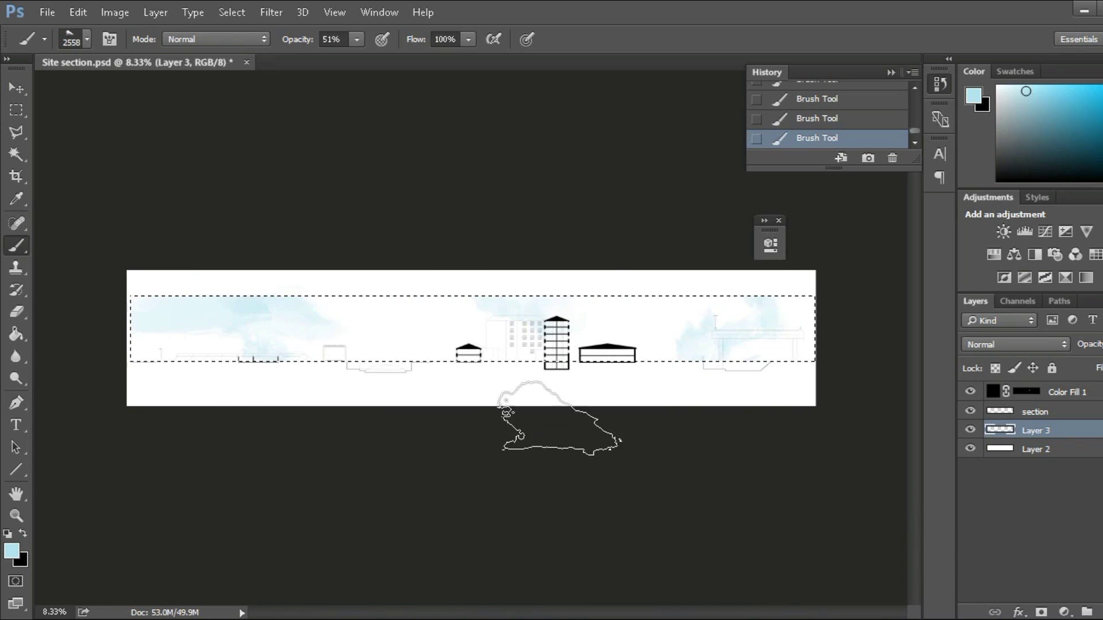
click(468, 436)
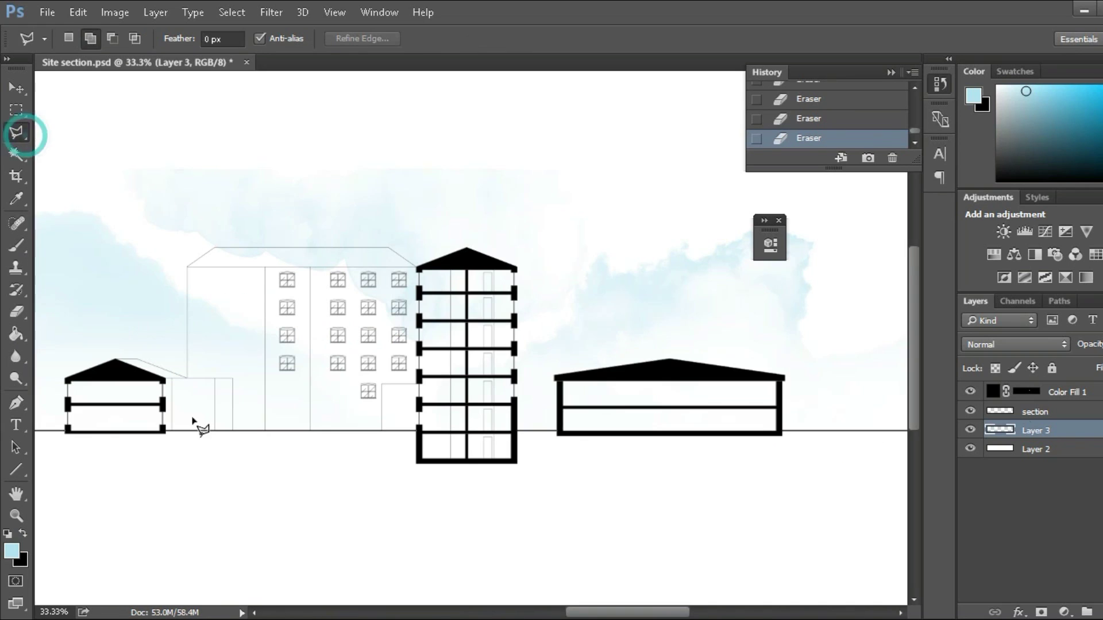
Select the building and bridge shapes from the section layer and use them to mask the clouds on Layer 3
key(w)
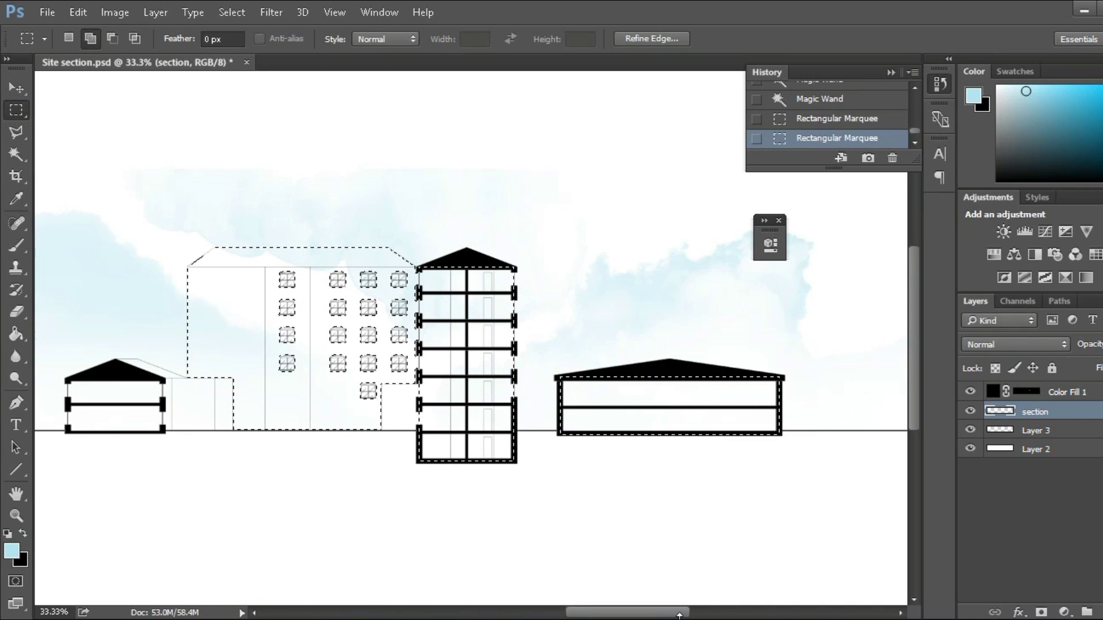
click(144, 253)
key(ctrl+minus)
key(ctrl+minus)
mouse_move(626, 601)
mouse_down()
mouse_move(549, 601)
mouse_move(689, 603)
mouse_move(676, 609)
mouse_up()
click(182, 377)
click(1042, 610)
Fade the clouds' upper edge on Layer 3's mask with a 1512 px soft brush and undo the last stroke
key(b)
right_click(324, 207)
drag(511, 246, 503, 246)
click(314, 240)
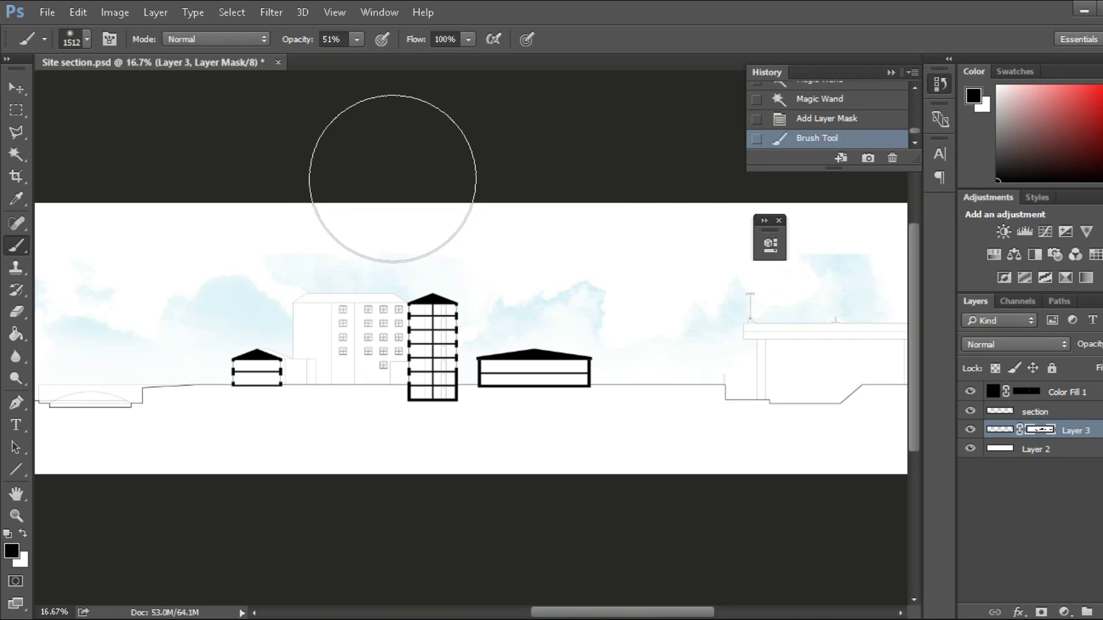
click(539, 229)
click(812, 119)
scroll(821, 118, up, 2)
click(821, 117)
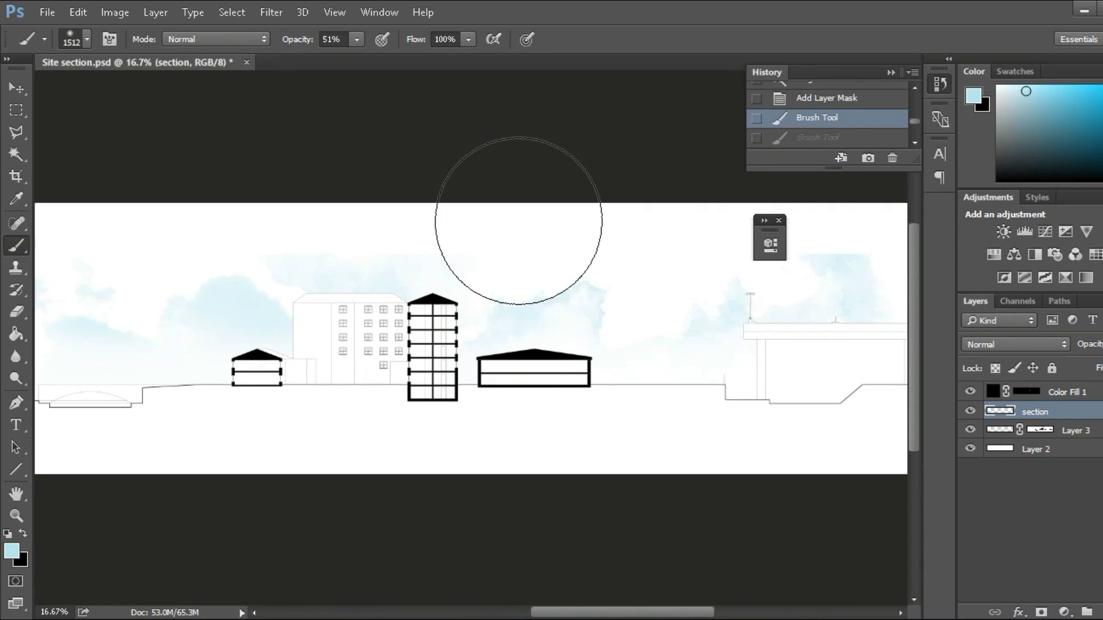
right_click(510, 203)
drag(687, 240, 574, 241)
drag(333, 244, 454, 251)
key(ctrl+z)
Soften the clouds' hard upper edge on Layer 3's mask with a 498 px soft brush
click(1040, 429)
right_click(471, 252)
drag(368, 247, 324, 231)
key(ctrl+0)
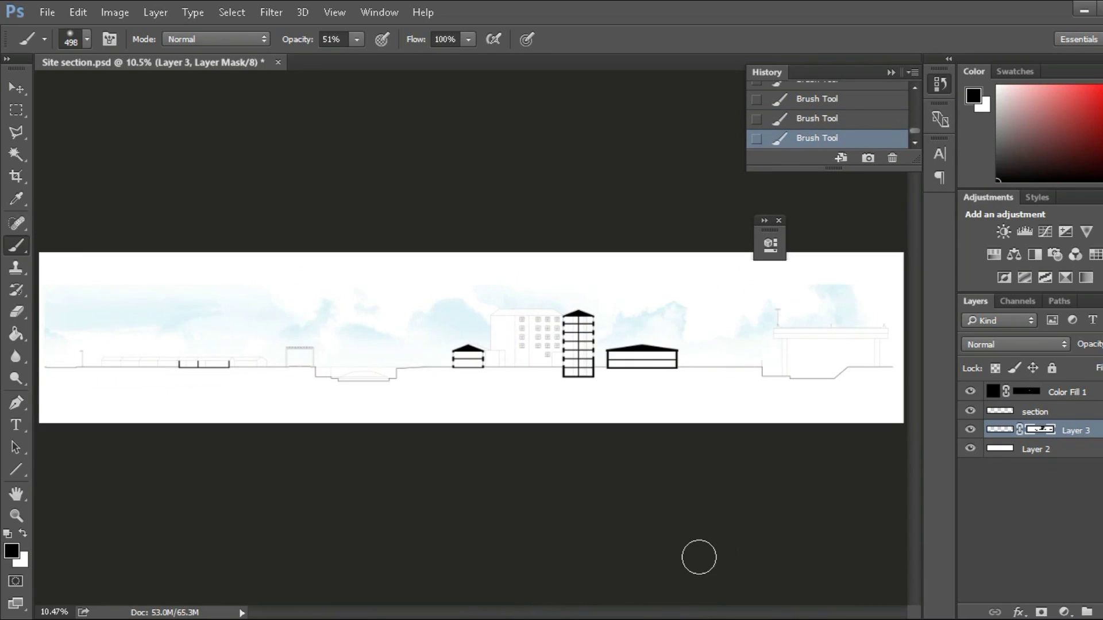
scroll(833, 356, up, 4)
key(w)
key(ctrl+alt+z)
key(ctrl+alt+z)
key(ctrl+alt+z)
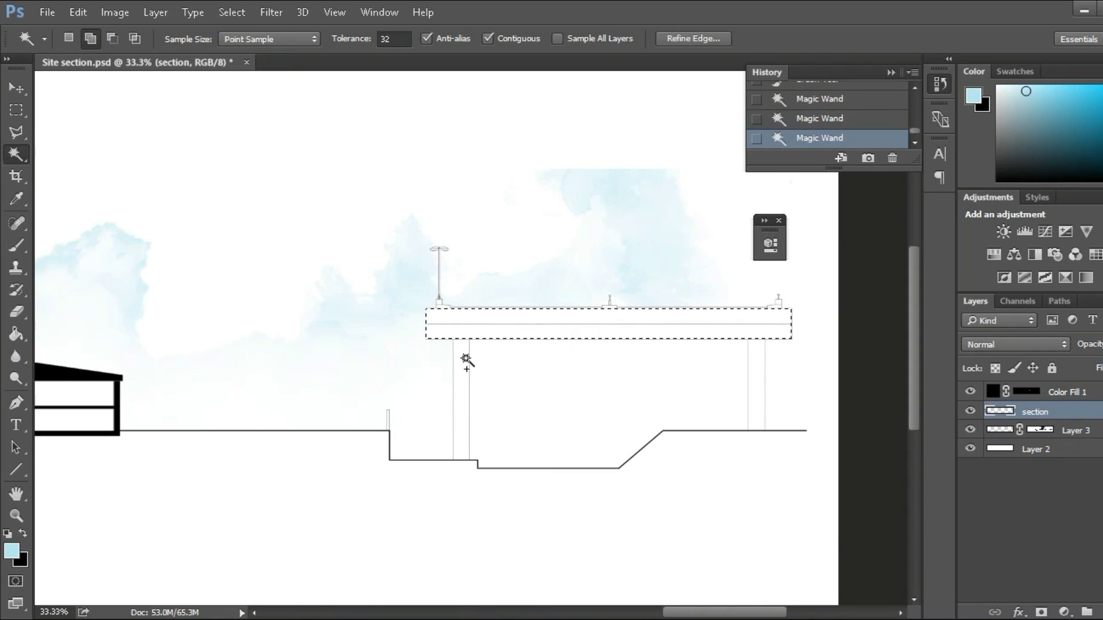
click(1064, 612)
click(1091, 328)
key(Escape)
key(ctrl+d)
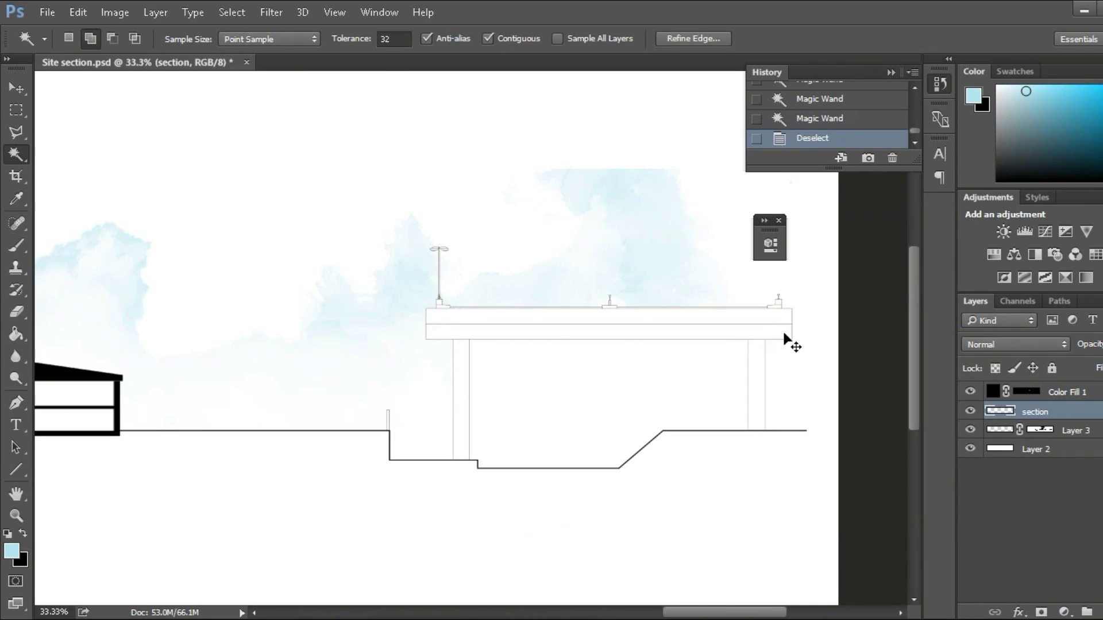
Select the upper band of the bridge deck and fill it with a light grey Solid Color layer
click(776, 317)
click(1064, 612)
click(1014, 211)
click(532, 312)
key(Return)
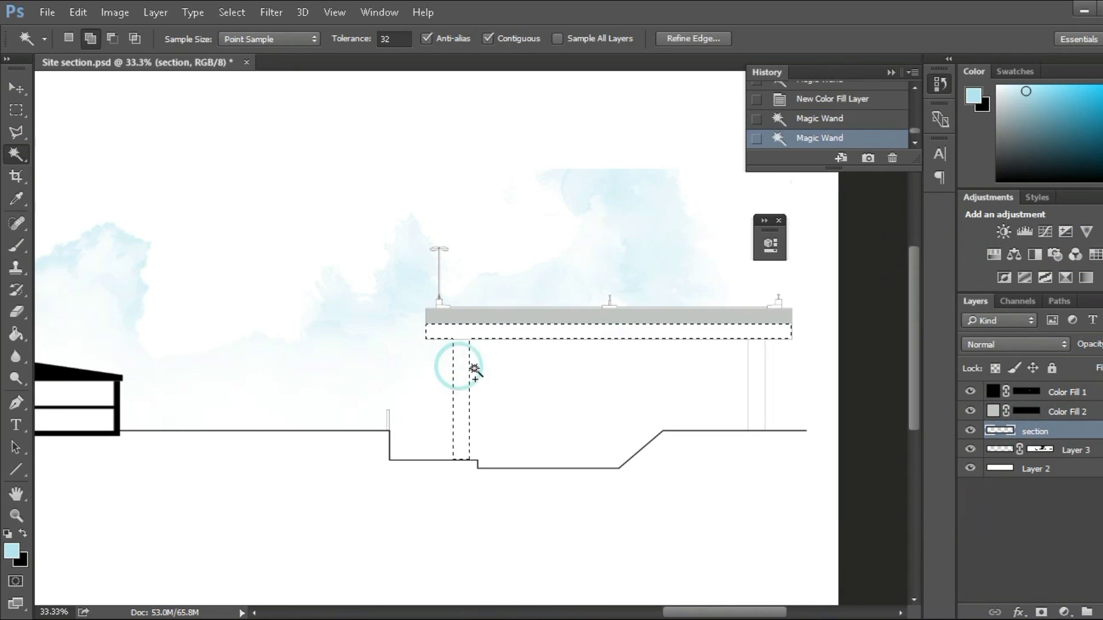
Fill the lower band of the bridge deck with a slightly darker grey Solid Color layer
click(1064, 612)
click(1014, 212)
click(527, 313)
key(Return)
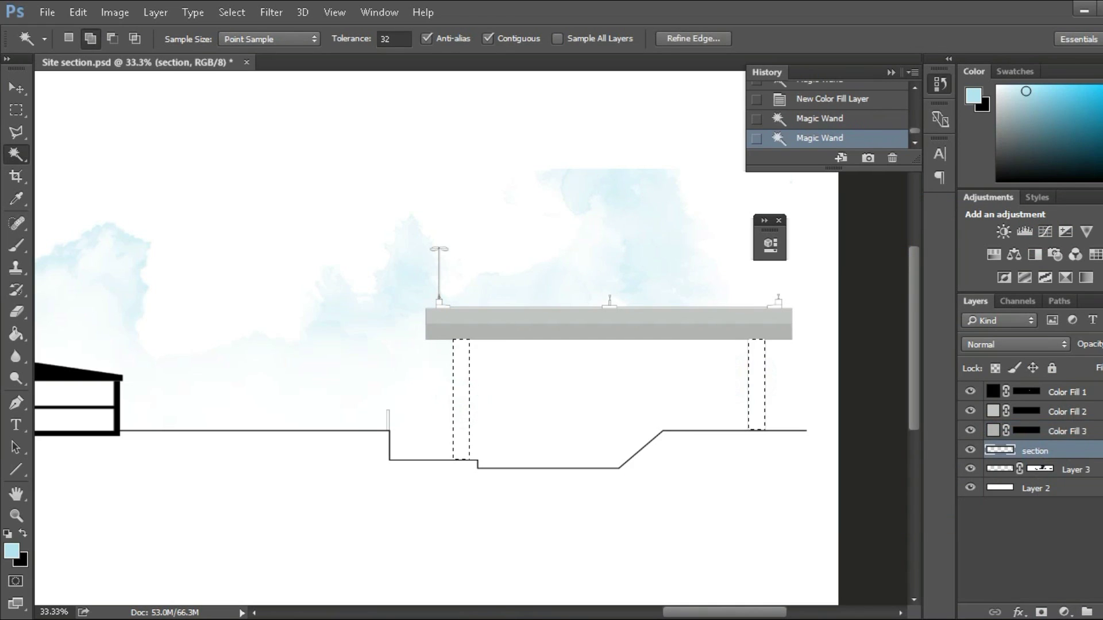
Fill the two selected bridge pillars with a light grey Solid Color layer
click(1064, 612)
click(1013, 239)
click(494, 316)
key(Return)
Add a new layer above the pillar fill, load the pillars as a selection and make black the brush colour
click(1087, 612)
ctrl+click(1025, 470)
key(ctrl+plus)
key(b)
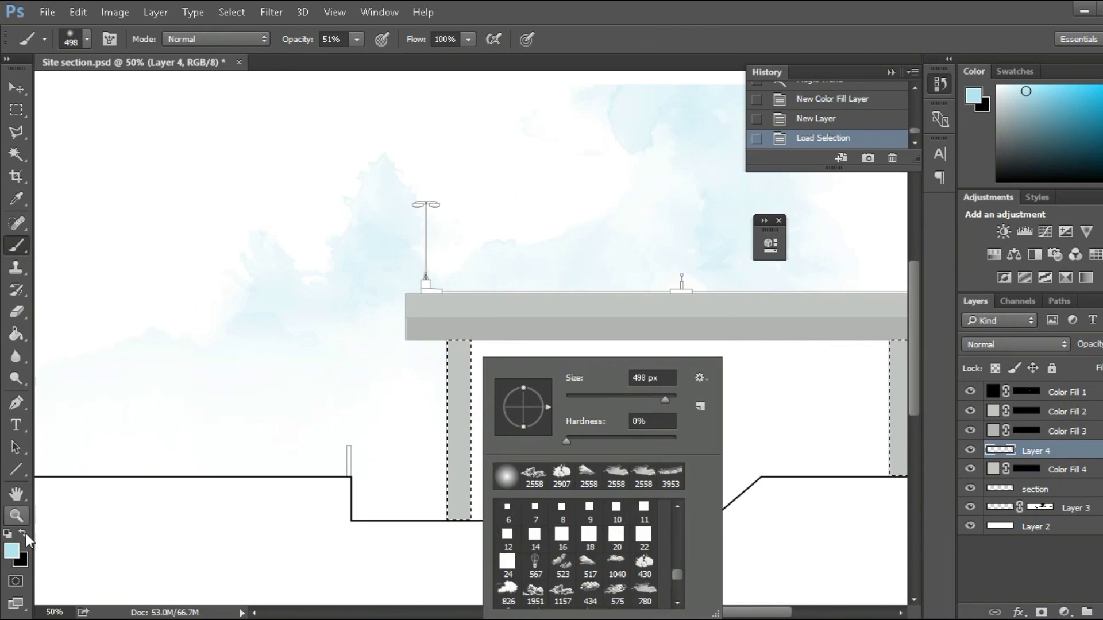
click(23, 534)
drag(439, 344, 426, 492)
drag(481, 340, 481, 517)
drag(725, 613, 745, 613)
key(ctrl+alt+z)
key(ctrl+alt+z)
Shade the pillars' edges with a 29 px soft black brush at 20% opacity and clear the selection
right_click(330, 292)
drag(447, 338, 438, 337)
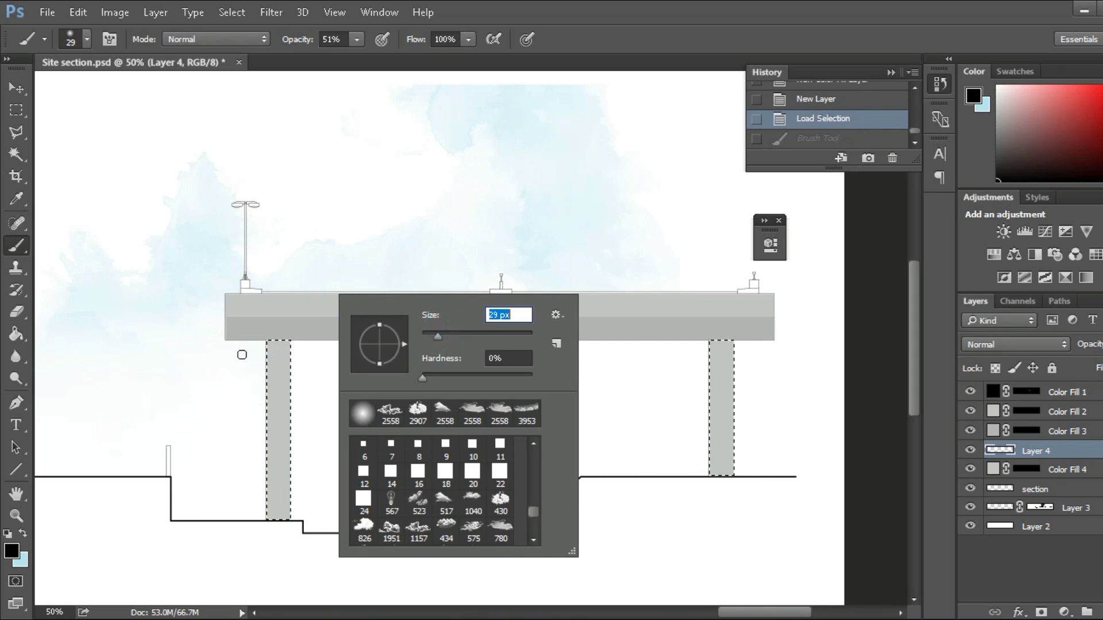
click(252, 349)
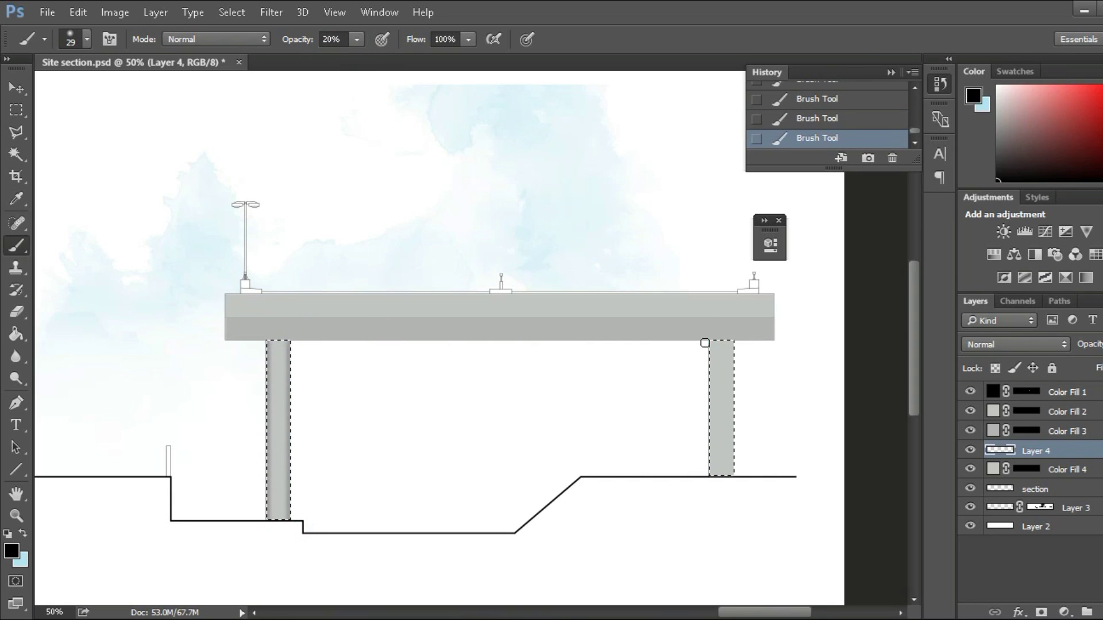
key(ctrl+d)
Group the bridge's fill and shading layers and name the group M5
key(ctrl+minus)
key(ctrl+minus)
key(ctrl+g)
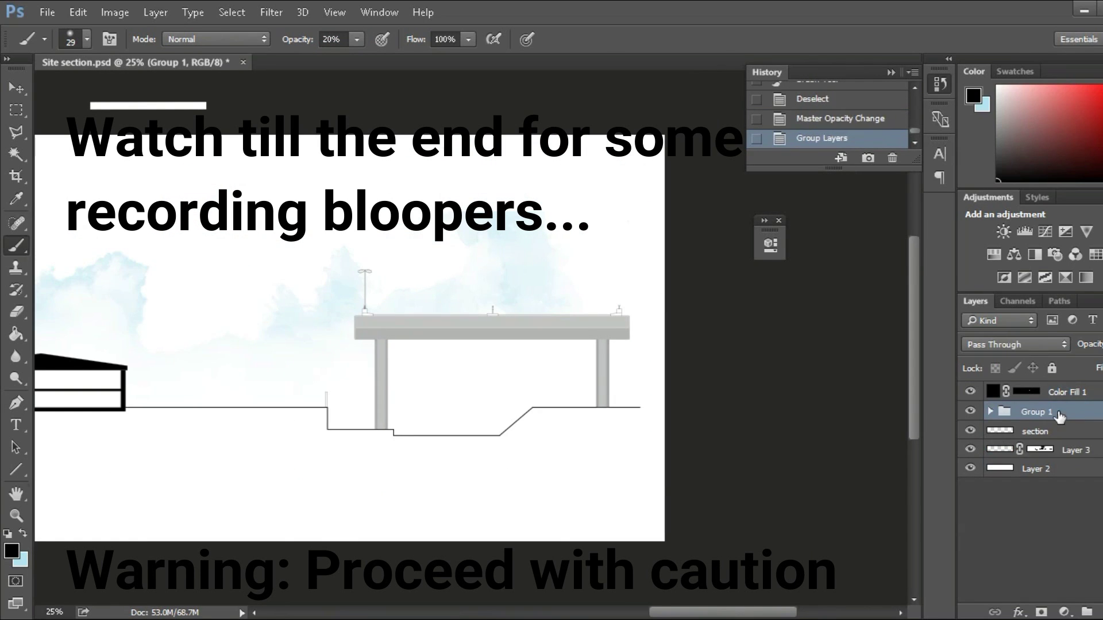
double_click(1034, 411)
text(M5)
key(Return)
Select the M5 bridge's barrier bases and lamp plinth on the section layer with the Magic Wand and fill them with a light grey Solid Color layer
key(ctrl+plus)
key(ctrl+plus)
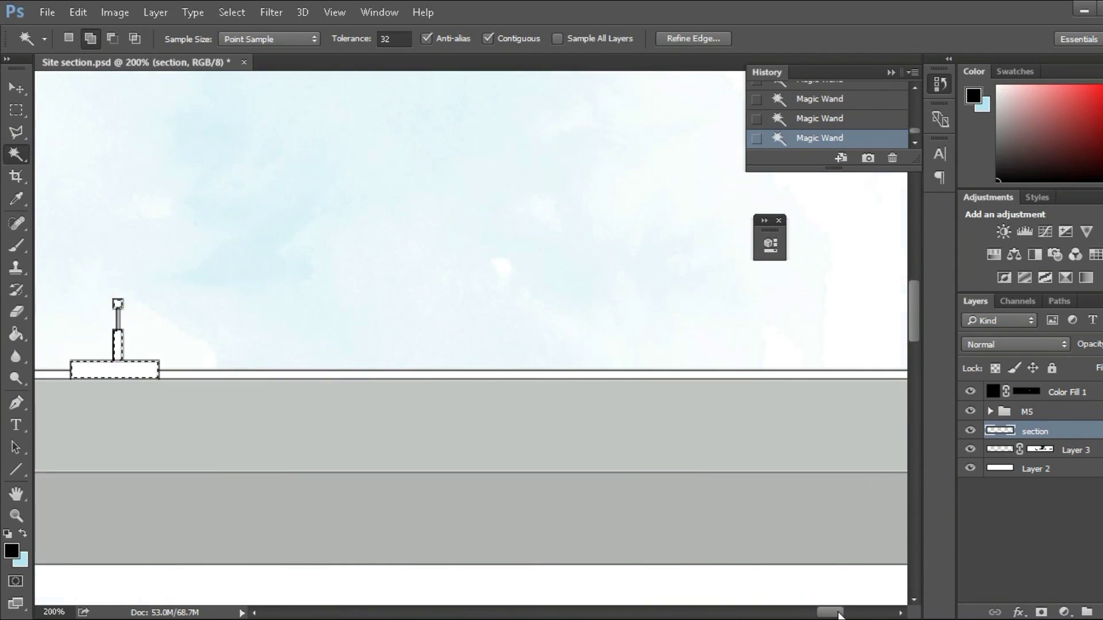
drag(852, 619, 866, 619)
click(310, 368)
click(348, 342)
click(347, 296)
click(1064, 612)
Select the road surface strip and street lamp on the section layer and fill them with a dark grey Solid Color layer
click(1022, 451)
click(402, 373)
click(340, 295)
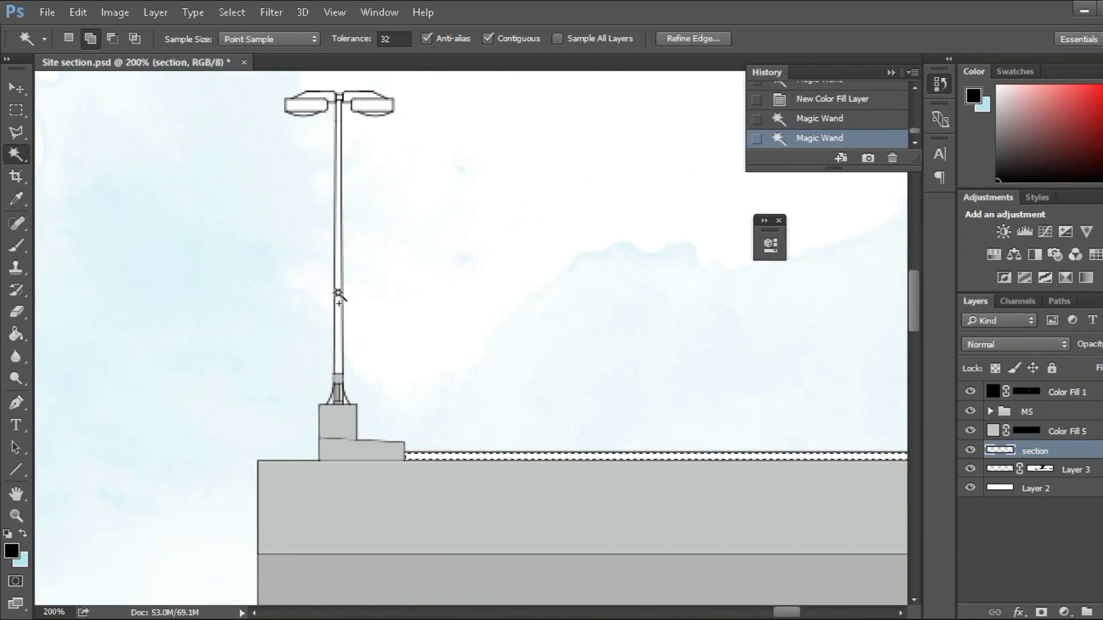
click(1065, 612)
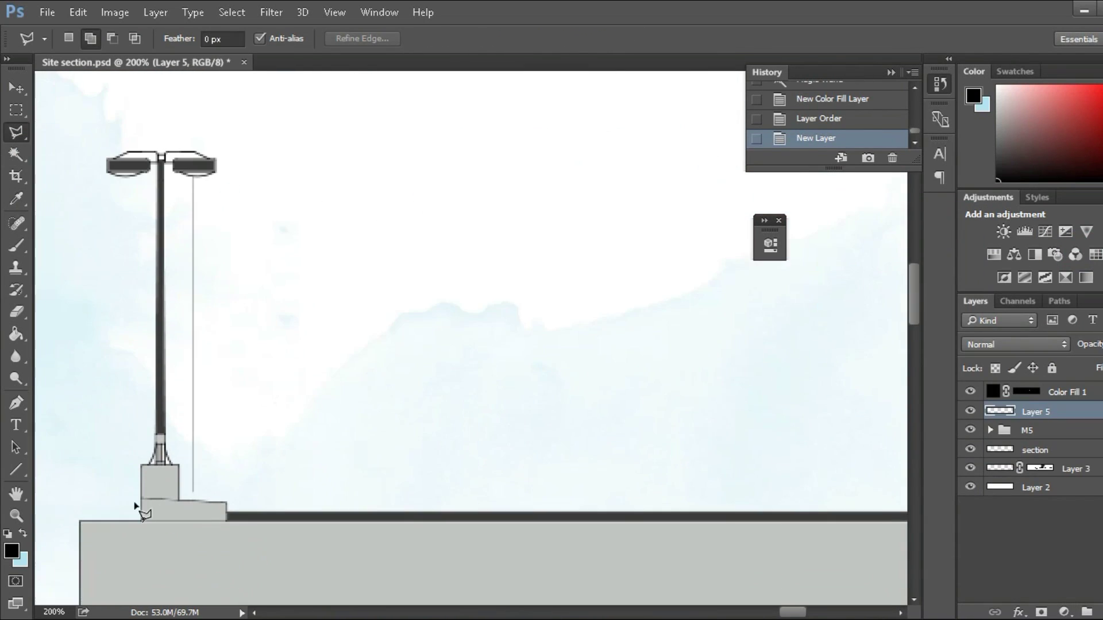
Set the foreground to pale yellow, brush light into the selected cone beneath the lamp's right head and clear the selection
click(10, 551)
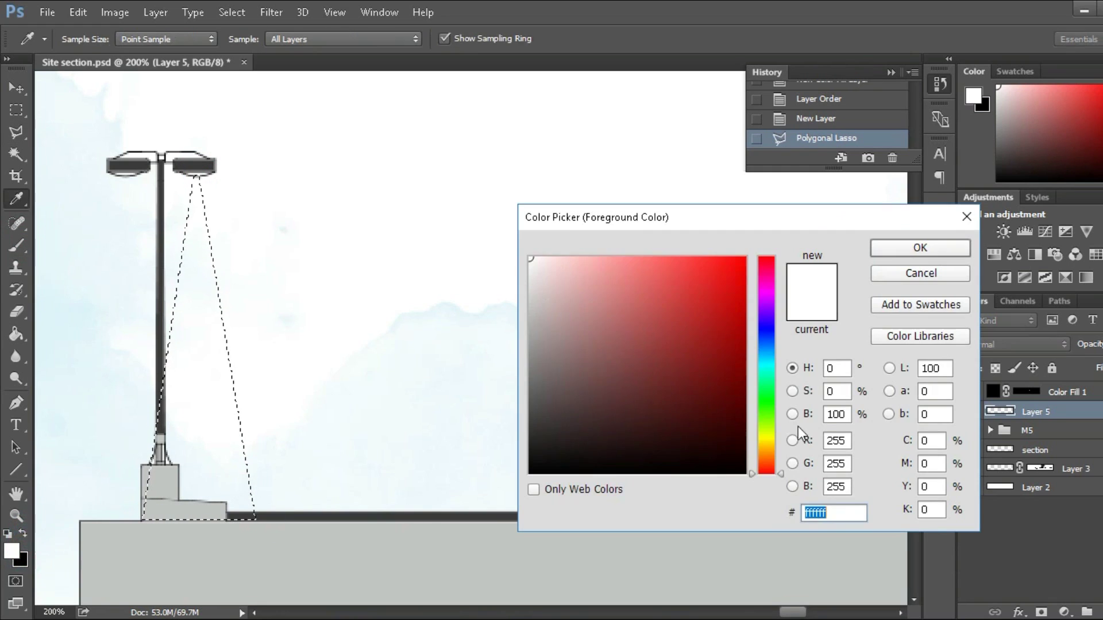
click(546, 256)
click(915, 245)
key(b)
drag(195, 172, 218, 258)
right_click(258, 204)
key(Return)
mouse_move(192, 172)
mouse_down()
mouse_move(217, 328)
mouse_move(160, 312)
mouse_up()
key(ctrl+d)
Try another blend mode on the light cone layer, duplicate it and place the copy beneath the lamp's left head
click(1015, 344)
click(988, 172)
key(ctrl+j)
key(v)
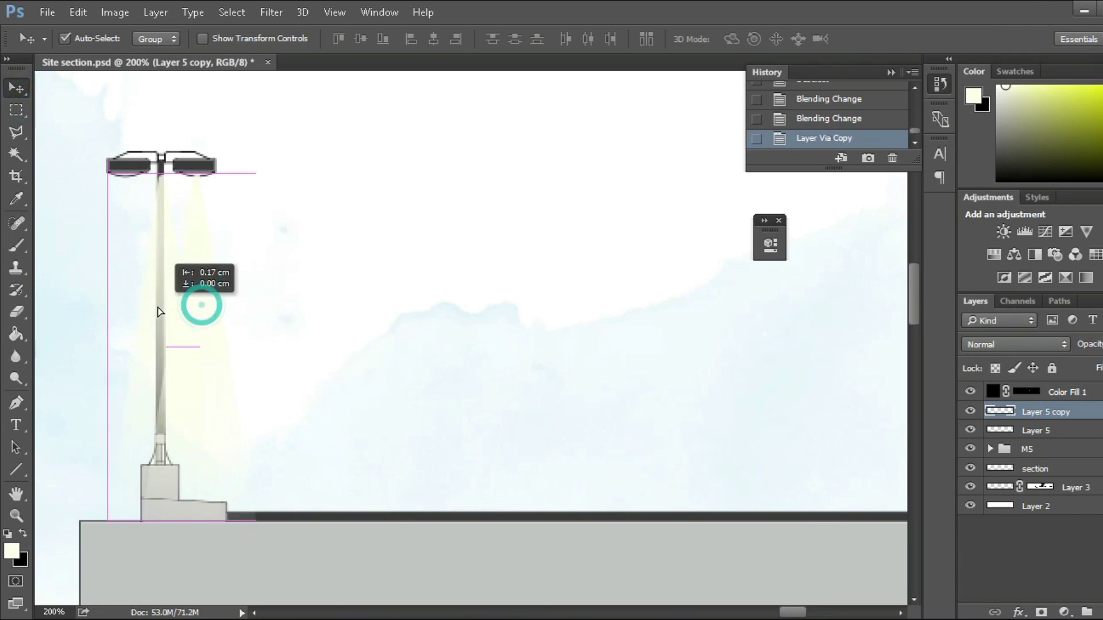
On a new layer, paint the selected area beneath the bridge black as a shadow, try blend modes, lower the layer's opacity and deselect
scroll(466, 381, down, 7)
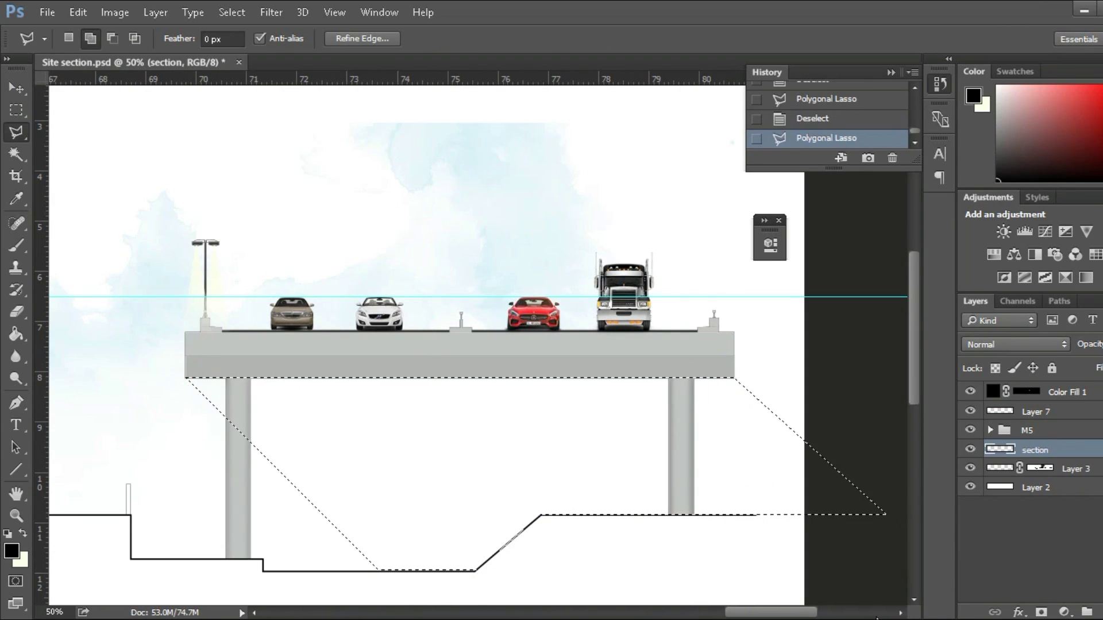
key(ctrl+shift+alt+n)
key(b)
drag(241, 437, 345, 546)
click(1015, 344)
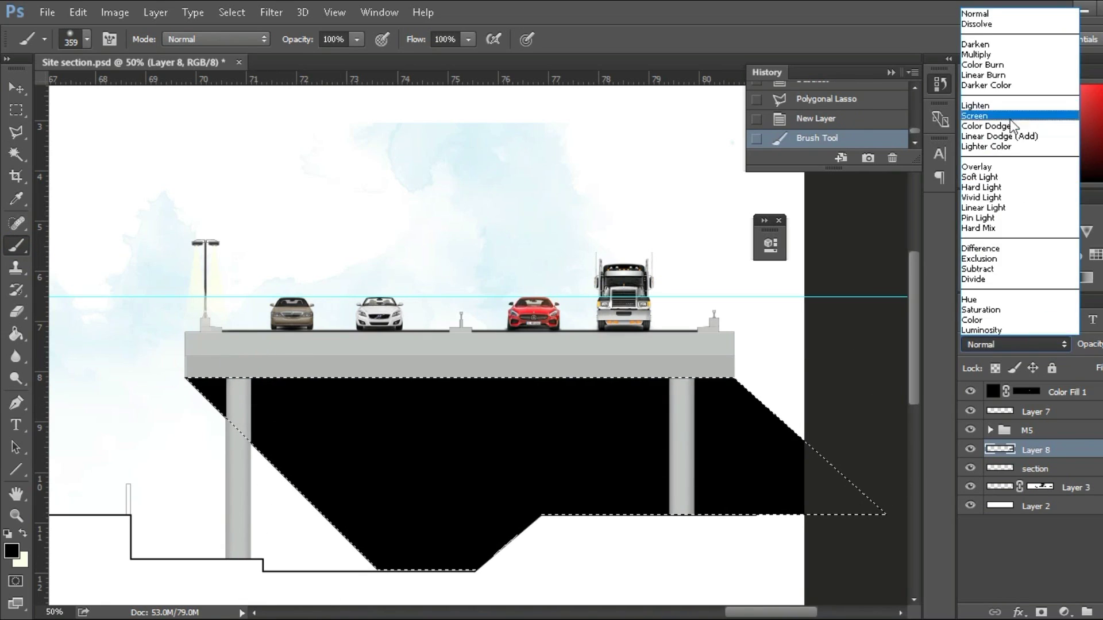
click(988, 166)
key(Down)
key(Down)
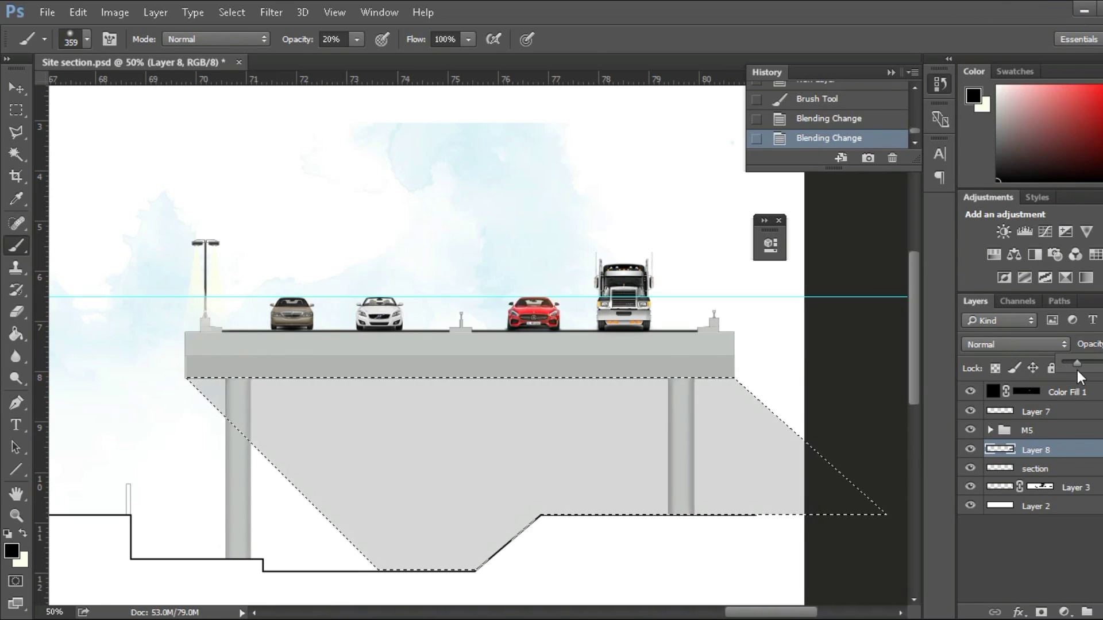
key(ctrl+d)
Draw a narrow black rectangle beside the bridge's left pillar and rotate it along the shadow's slanted edge as a guide
key(u)
key(2)
scroll(223, 503, down, 2)
drag(230, 325, 230, 324)
key(ctrl+t)
drag(380, 334, 372, 322)
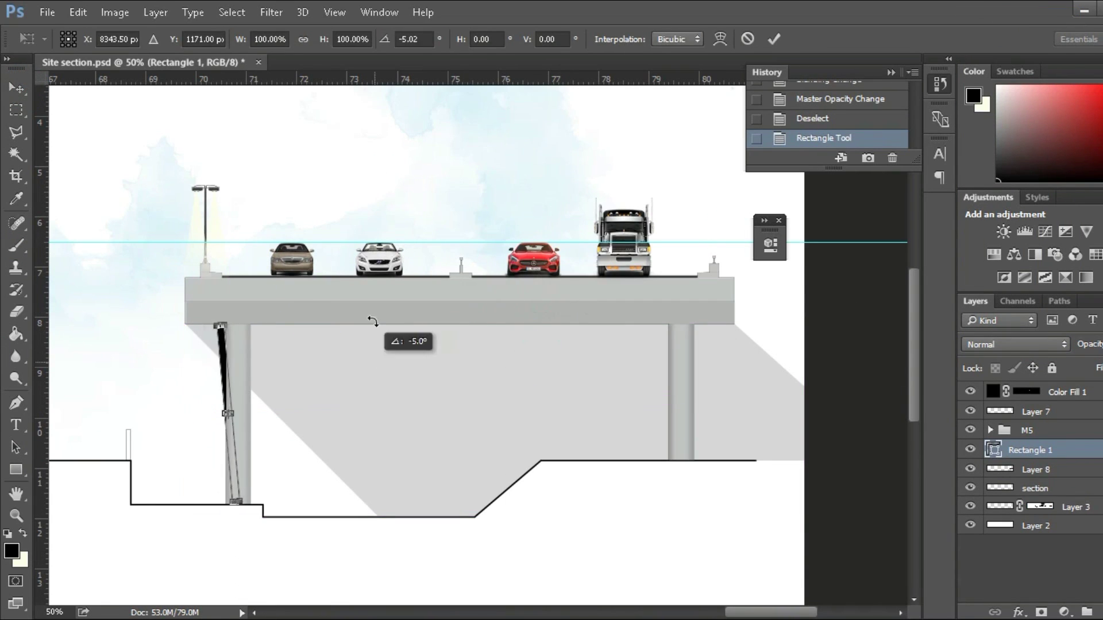
key(Return)
Delete the part of the bridge shadow that lies below the lower end of the slanted guide rectangle
key(m)
scroll(755, 450, down, 5)
scroll(886, 512, up, 5)
drag(886, 545, 308, 467)
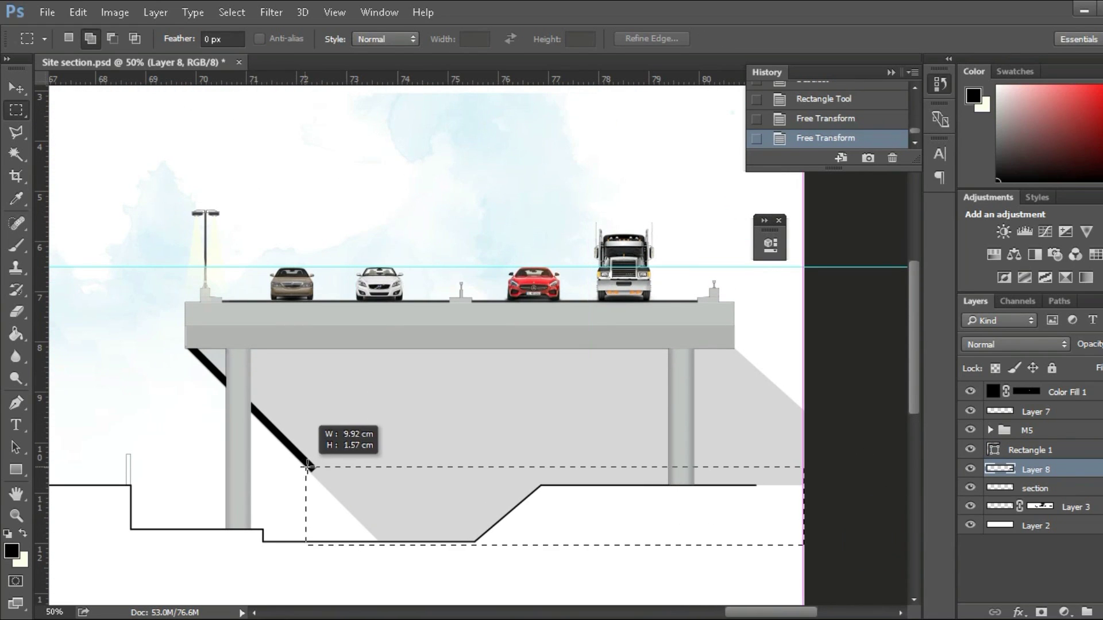
key(Delete)
Delete the guide rectangle and reduce the opacity of the shadow layer
click(965, 450)
key(Delete)
key(5)
Outline a slanted strip from the bridge deck's right end, brush it in to extend the shadow and clear the selection
key(ctrl+plus)
key(l)
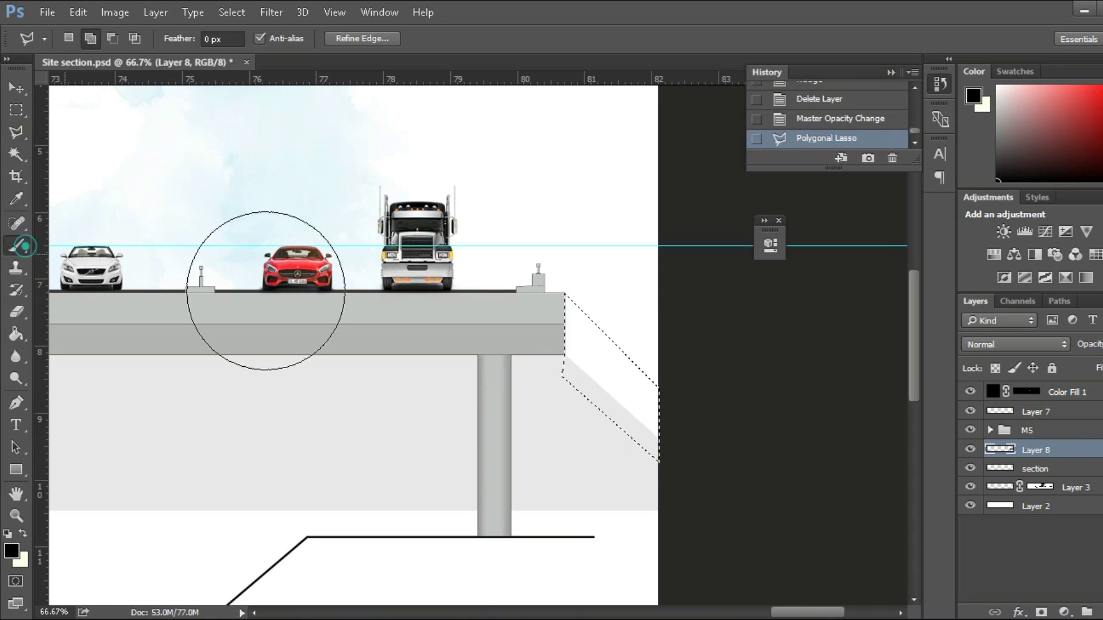
key(b)
drag(609, 379, 647, 405)
key(ctrl+d)
Outline the water channel between the bridge pillars with the Polygonal Lasso and fill it with a pale cyan Solid Color layer
key(ctrl+minus)
key(ctrl+plus)
key(ctrl+plus)
key(ctrl+plus)
key(m)
drag(361, 448, 725, 486)
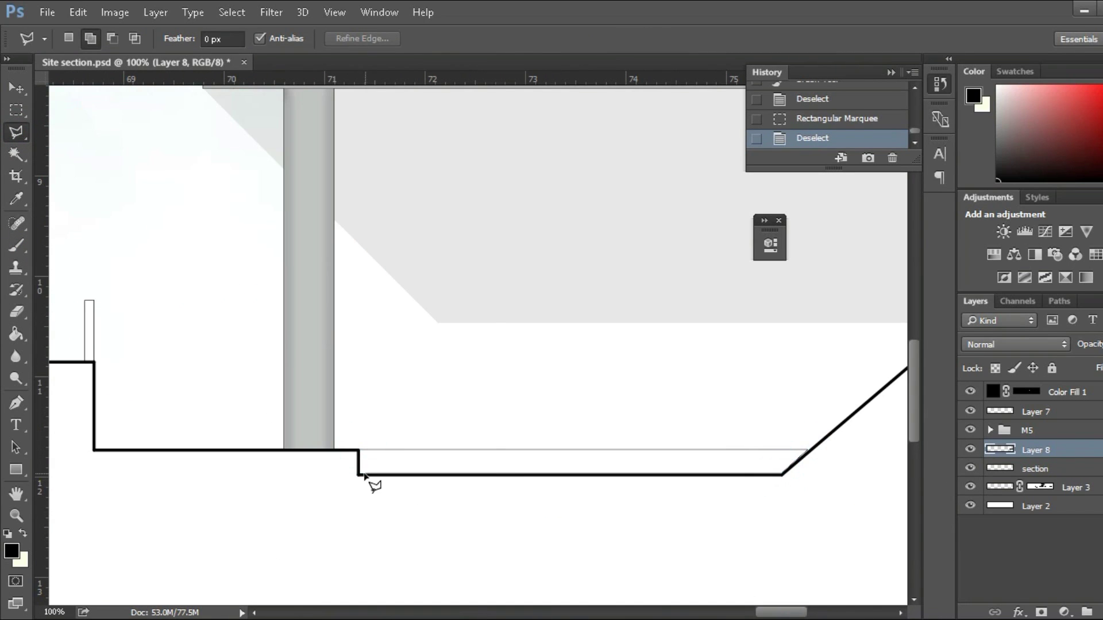
click(1075, 604)
click(915, 246)
Extend the pale cyan water fill to the channel under the arched bridge by brushing its mask, and clear the selection
key(ctrl+minus)
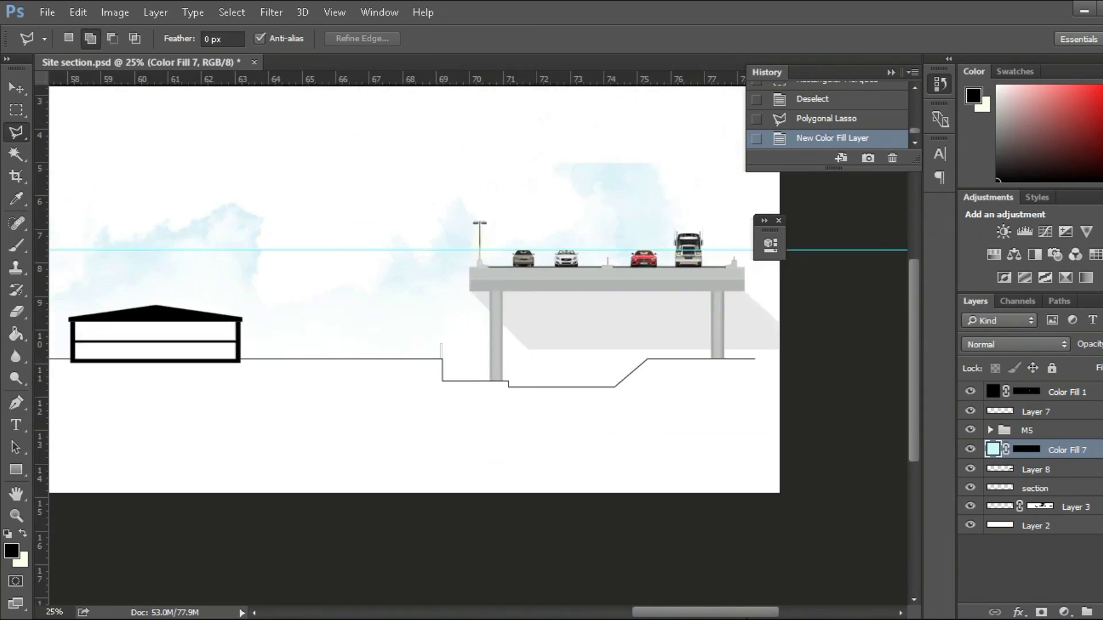
key(ctrl+plus)
key(b)
click(404, 417)
key(ctrl+d)
Select the arched bridge's face on the section layer and fill it with a mid-grey Solid Color layer
key(w)
click(1034, 488)
click(553, 391)
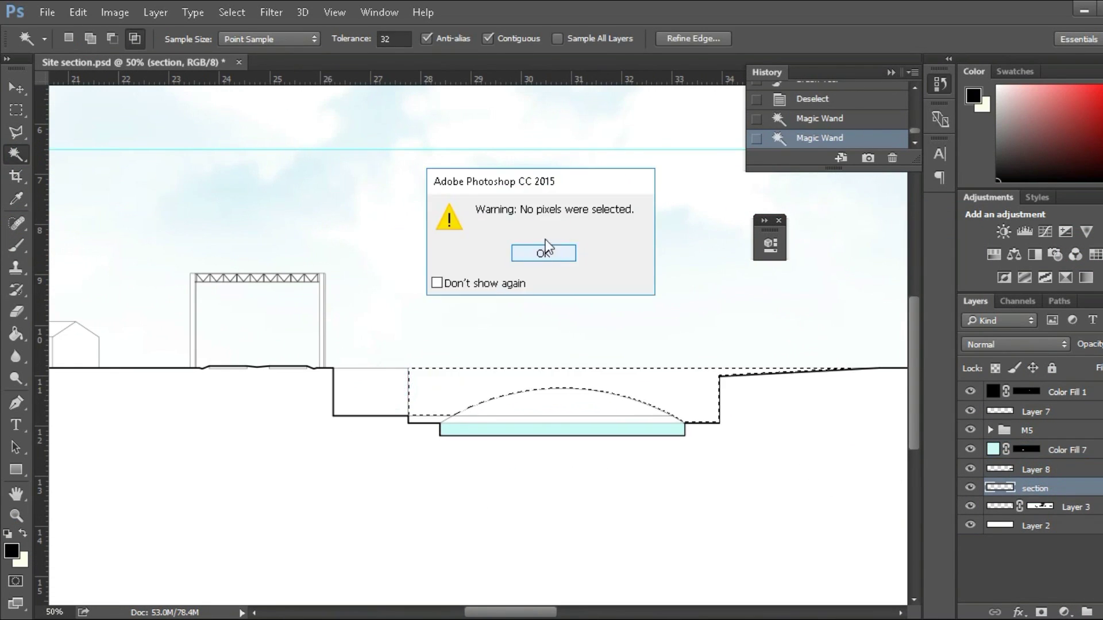
click(519, 320)
click(1063, 612)
click(1011, 239)
click(920, 248)
Select the bank strip at the foot of the arched bridge and fill it with a grey Solid Color layer
key(ctrl+plus)
click(643, 460)
click(1063, 612)
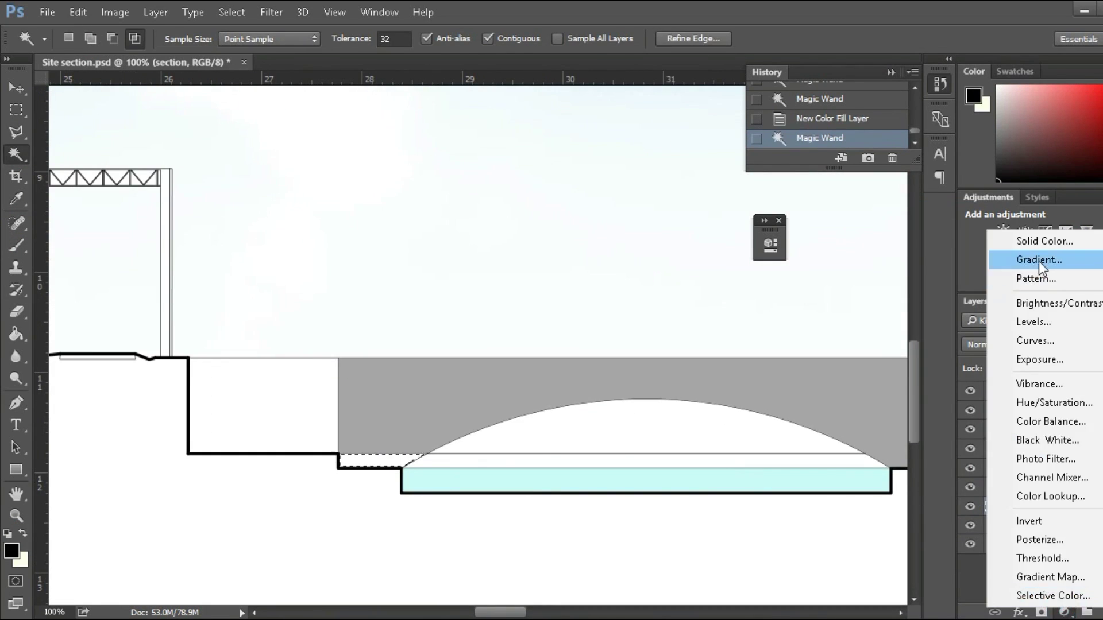
click(1012, 239)
click(919, 248)
Add a lighter grey Solid Color layer for the next selected part of the arched bridge area
click(1064, 612)
click(1011, 239)
click(915, 246)
Select the rooms of the cut buildings, including the low one, and fill them with a light grey Solid Color layer, #e8e6e6
key(ctrl+minus)
shift+click(706, 347)
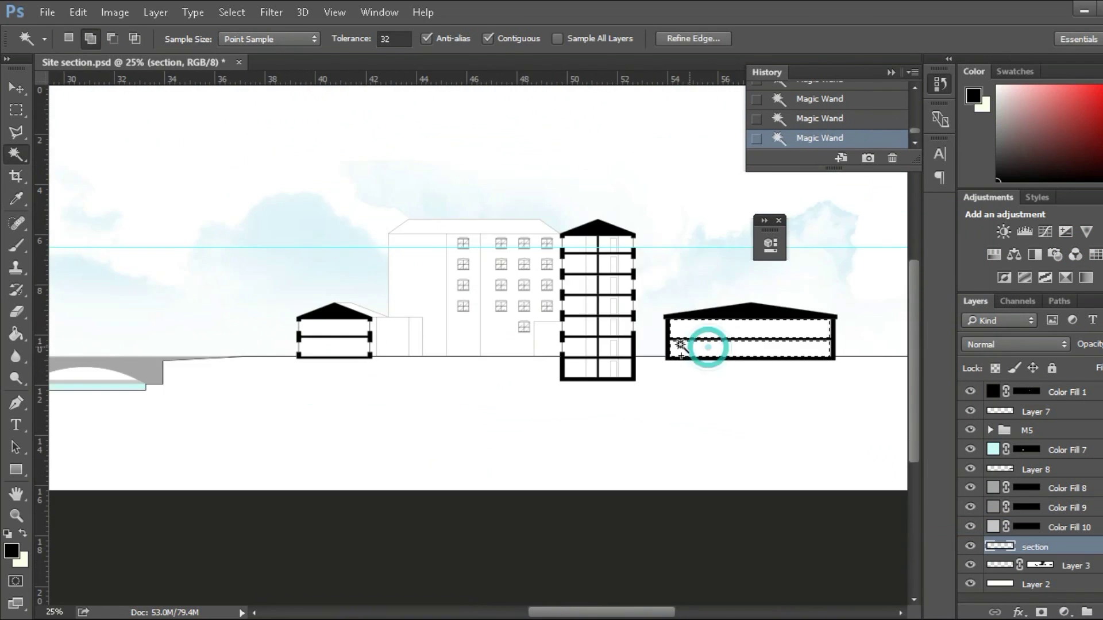
key(ctrl+plus)
shift+click(544, 310)
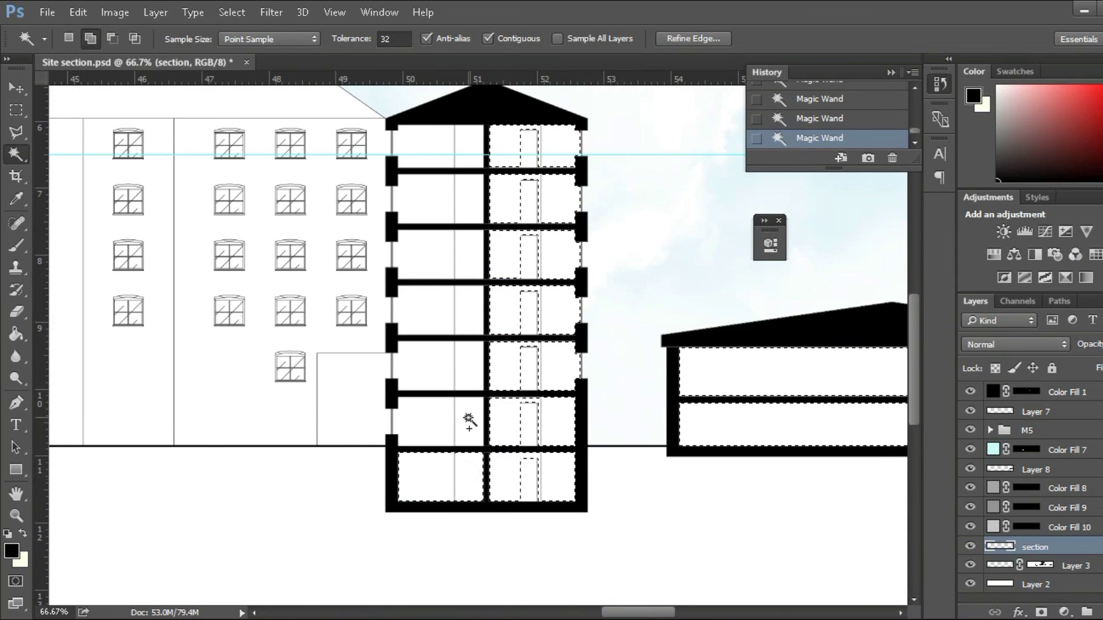
click(1064, 613)
click(1012, 239)
click(530, 274)
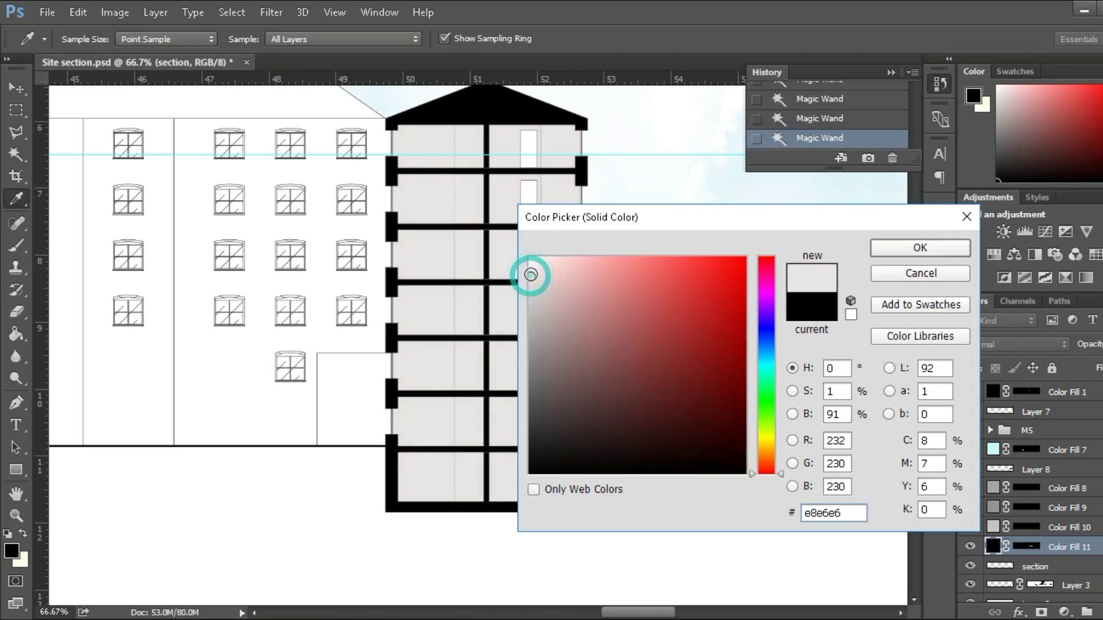
click(920, 247)
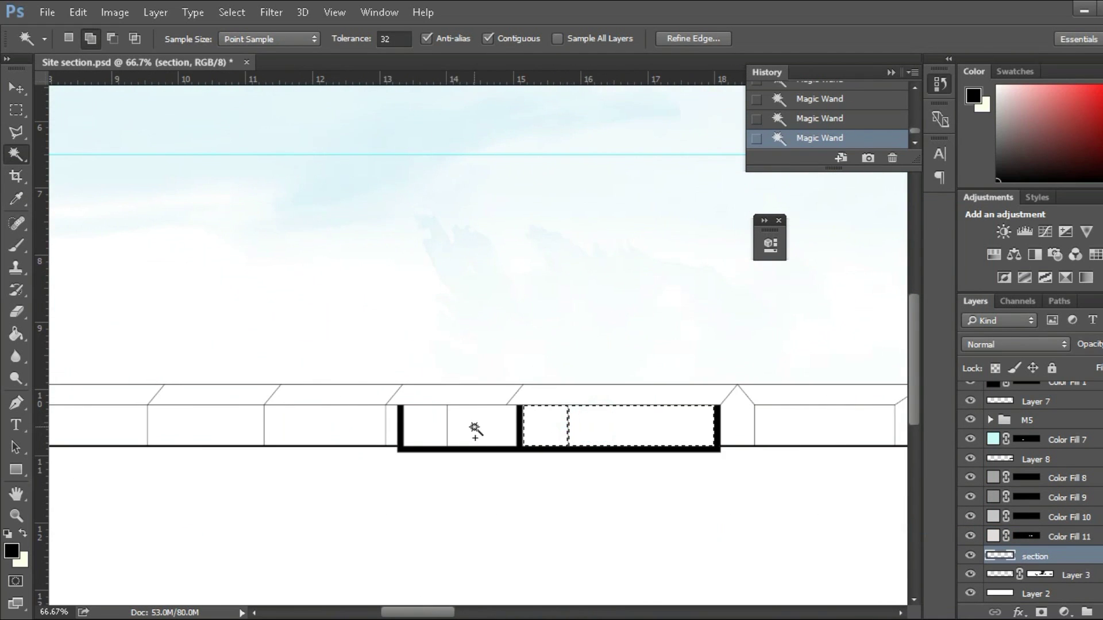
scroll(893, 524, right, 15)
key(b)
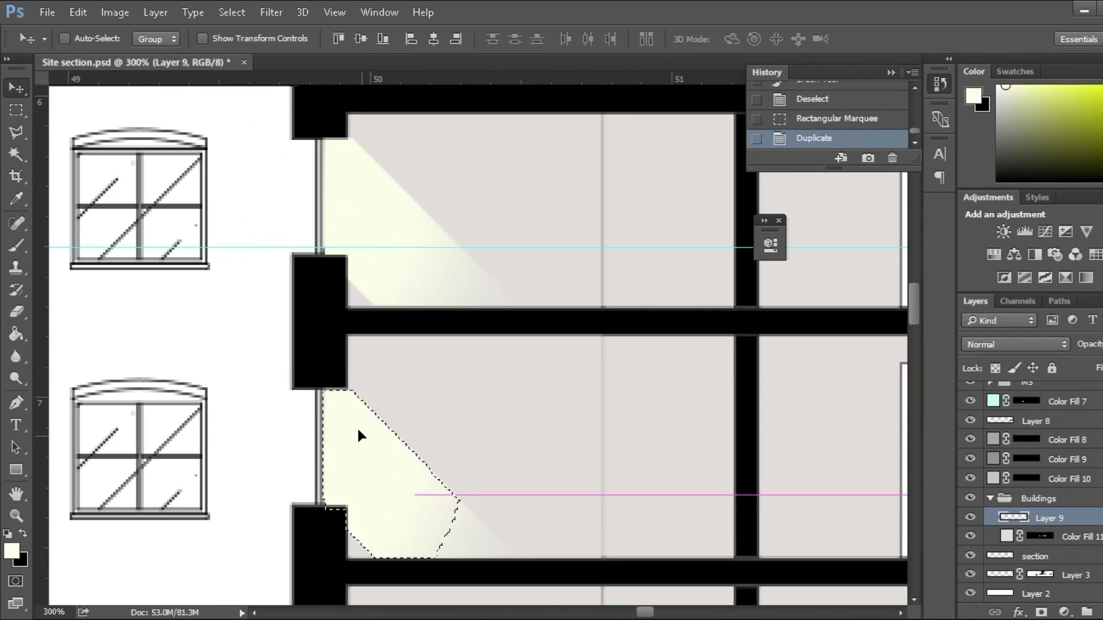
Duplicate the pale yellow window light onto the lower floors of the tall building and align the copies with the windows
drag(356, 427, 401, 475)
scroll(396, 458, down, 3)
scroll(399, 469, down, 4)
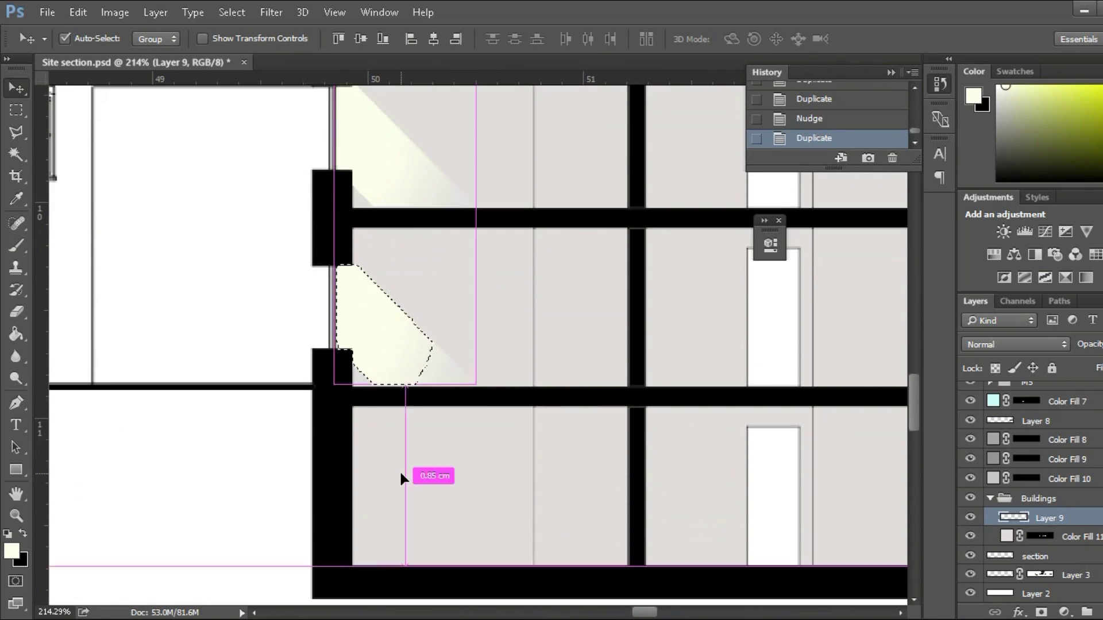
key(ctrl+d)
key(ctrl+plus)
key(ctrl+z)
drag(339, 322, 335, 330)
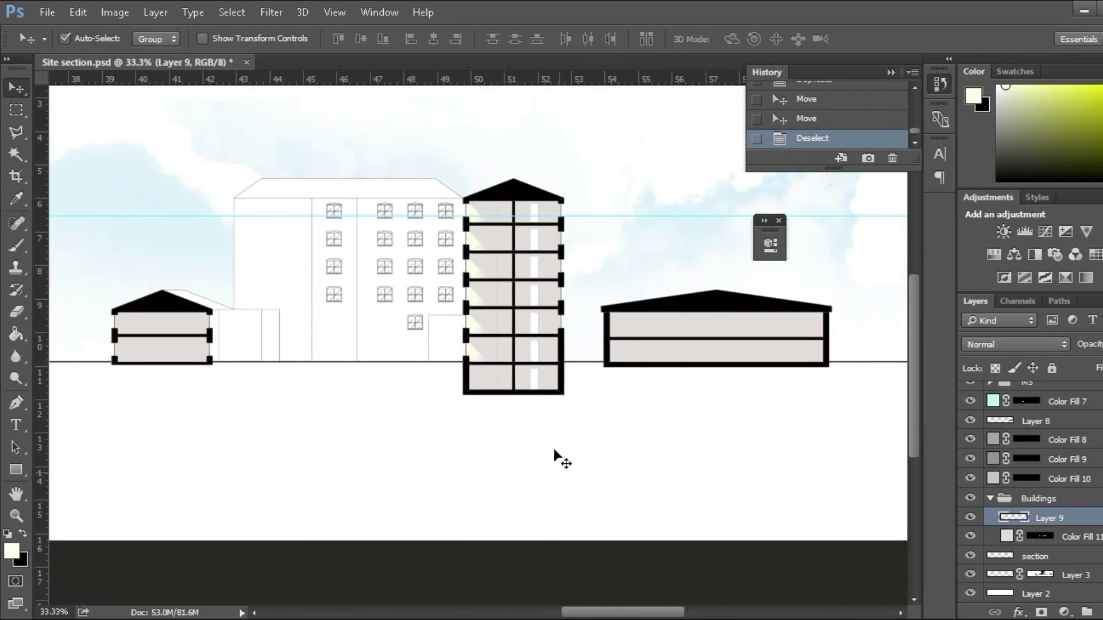
Activate the section layer and select the glass panes of the elevation's top window in the leftmost column with the Magic Wand
scroll(470, 285, up, 2)
scroll(402, 258, up, 1)
click(1034, 558)
key(w)
scroll(376, 201, up, 2)
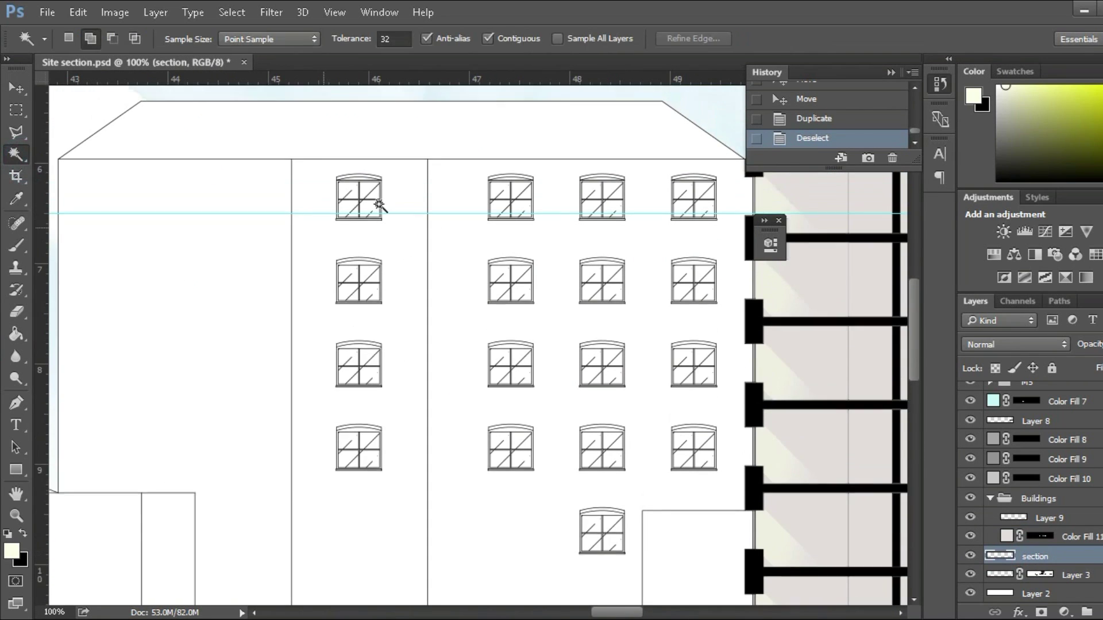
click(347, 202)
click(348, 220)
click(365, 205)
Add the glass panes of the second window in the leftmost column to the selection
key(ctrl+plus)
shift+click(369, 285)
shift+click(348, 286)
scroll(263, 209, up, 1)
scroll(263, 209, down, 1)
shift+click(348, 305)
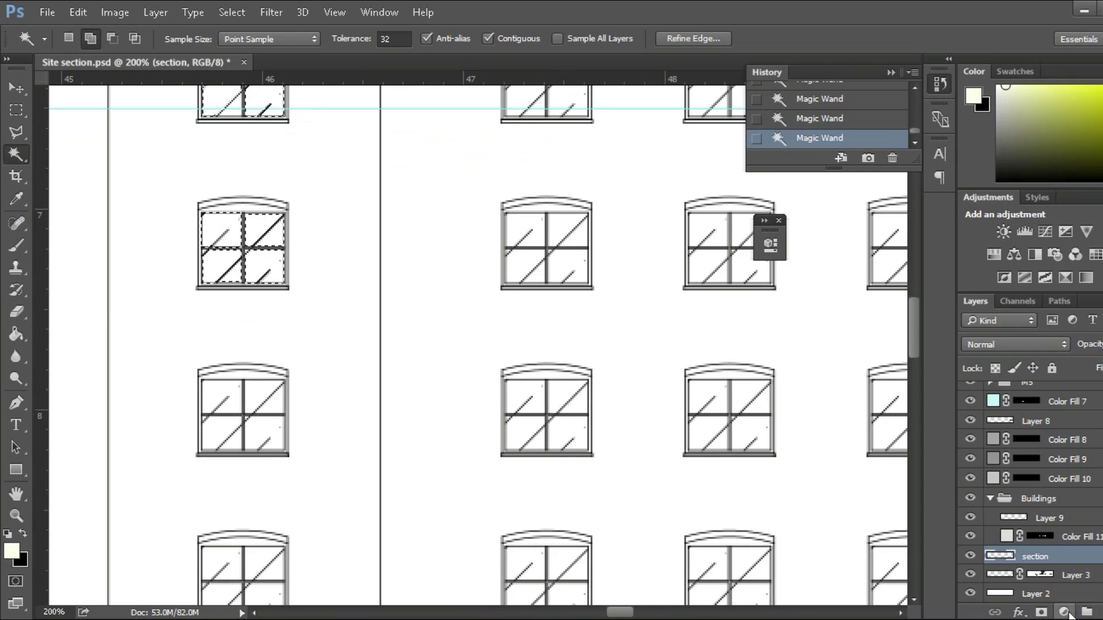
shift+click(369, 305)
Add a missed pane to the selection and fill both windows' glass with a pale cyan Solid Color layer, #eafdff
click(1064, 612)
key(Escape)
scroll(402, 298, up, 2)
click(223, 346)
click(1064, 612)
click(1043, 244)
click(767, 362)
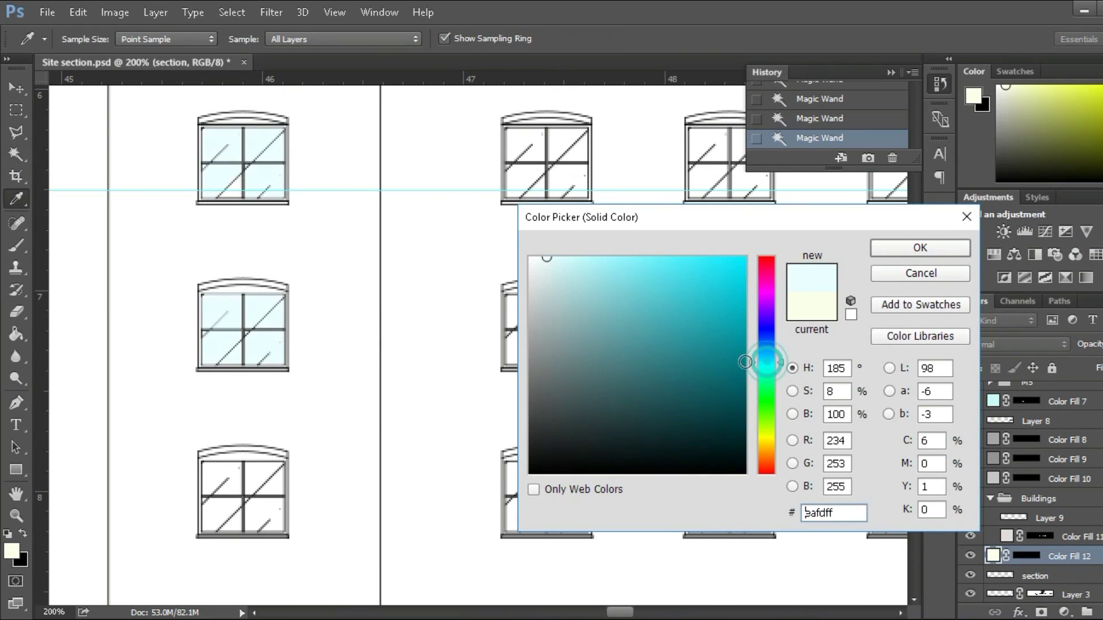
click(920, 249)
Select the glass panes of the leftmost column's third and fourth windows, stepping back in the history to drop the stray frame selection
scroll(259, 373, down, 2)
click(259, 376)
click(798, 119)
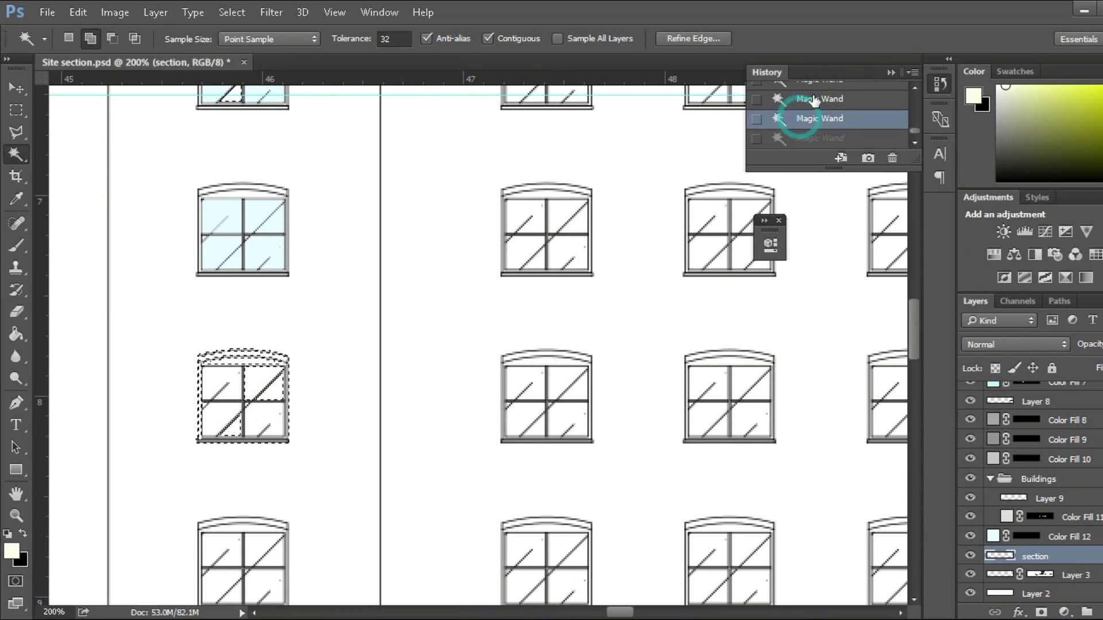
scroll(263, 386, down, 2)
click(228, 496)
Extend the pale cyan glass fill to the two selected windows by brushing its mask white, and clear the selection
key(b)
key(alt+bracketright)
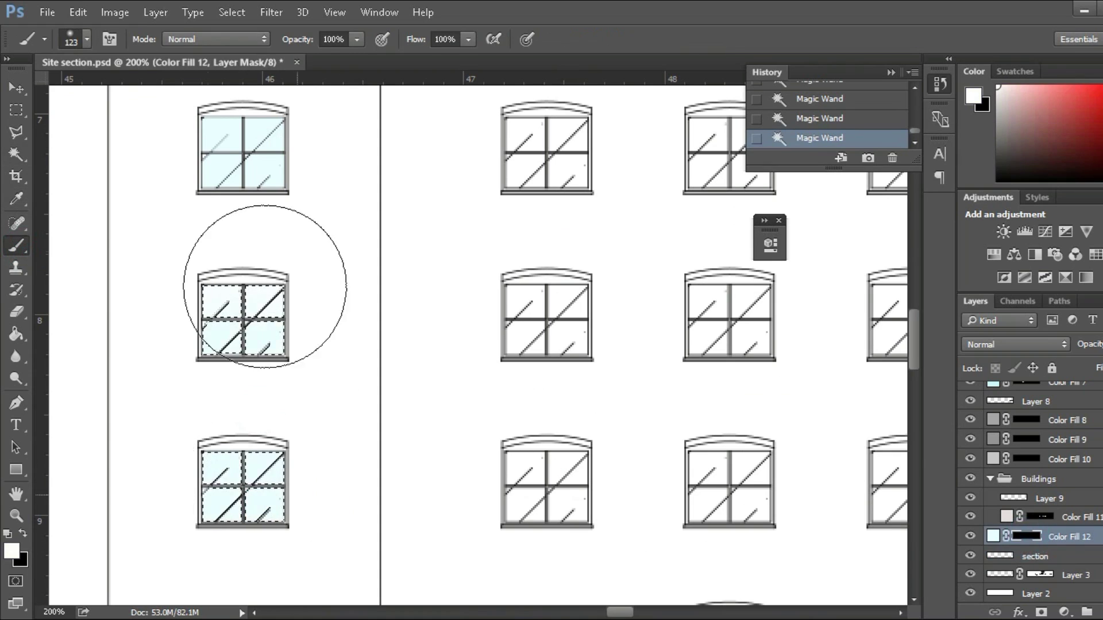
drag(259, 300, 259, 197)
scroll(258, 197, down, 1)
key(ctrl+d)
Rasterize the window fill layer, select the filled column of panes and copy it onto the second column of windows
right_click(1034, 537)
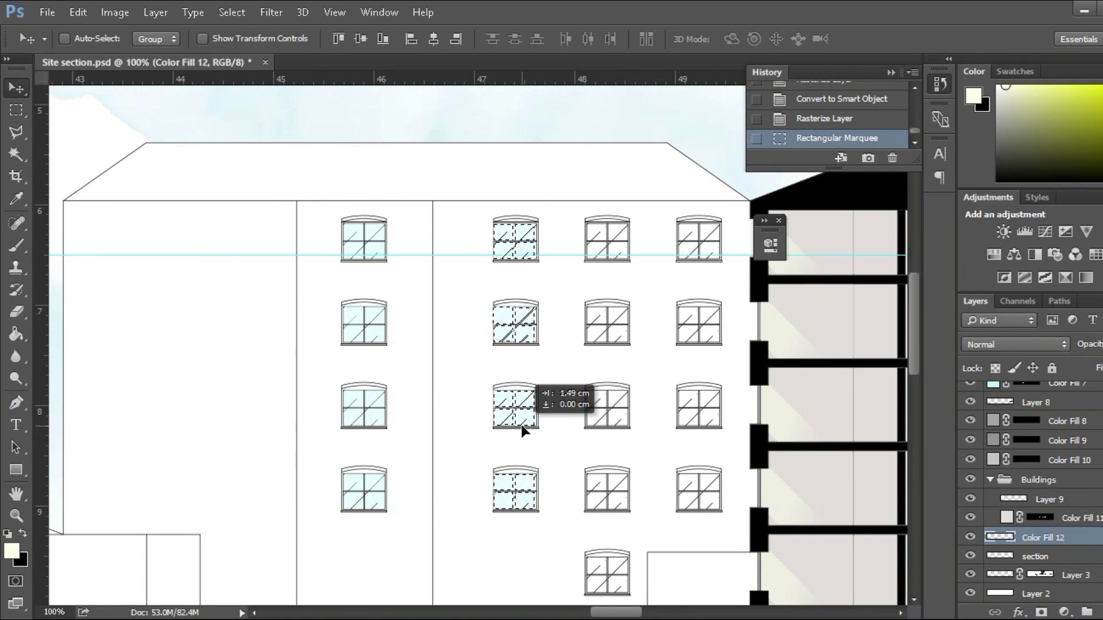
drag(524, 431, 524, 431)
key(ctrl+plus)
key(ctrl+plus)
scroll(584, 337, right, 3)
scroll(583, 337, left, 3)
Copy the glass fill onto the third and fourth window columns and clear the selection
drag(584, 402, 603, 433)
scroll(603, 434, right, 3)
drag(402, 438, 677, 448)
key(ctrl+minus)
key(ctrl+minus)
key(ctrl+d)
Select one window's glass fill in the third column and copy it down onto the single lowest window
key(ctrl+plus)
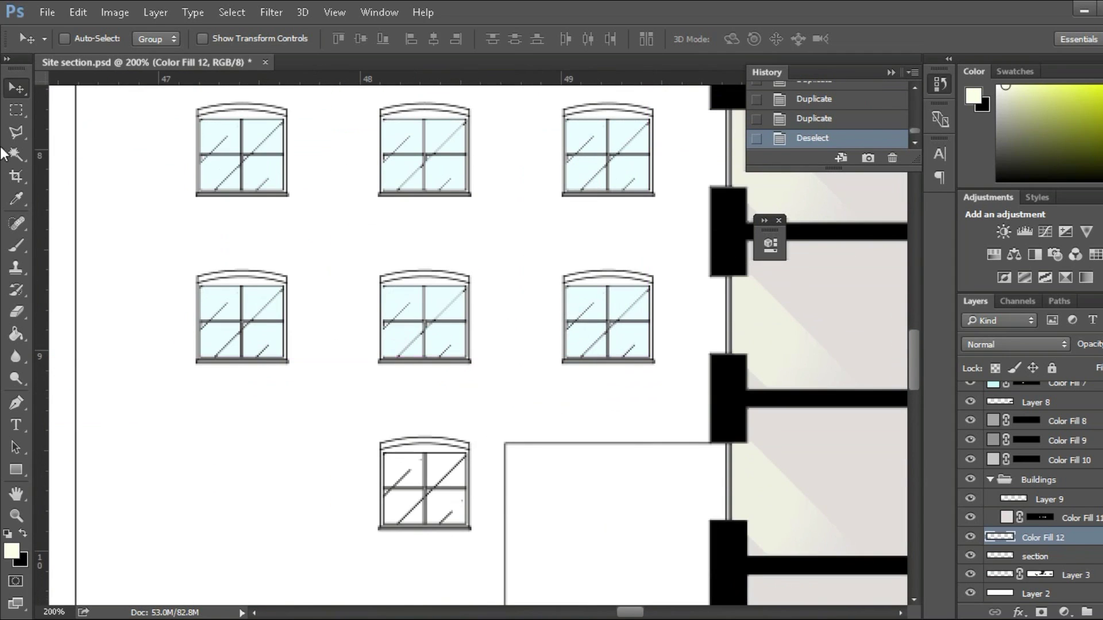
key(m)
drag(357, 261, 482, 377)
drag(452, 331, 451, 499)
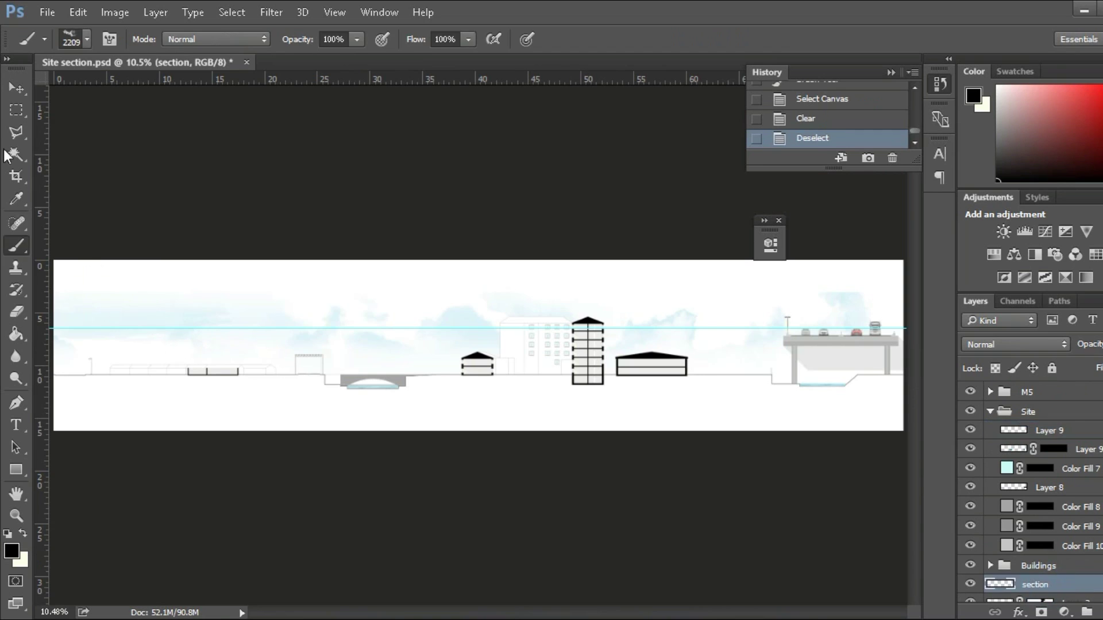
Select the ground area below the section line and brush black watercolour texture beneath the tall building on the top Site layer
click(16, 154)
click(1050, 431)
click(172, 402)
key(b)
drag(804, 397, 580, 394)
click(575, 397)
right_click(678, 359)
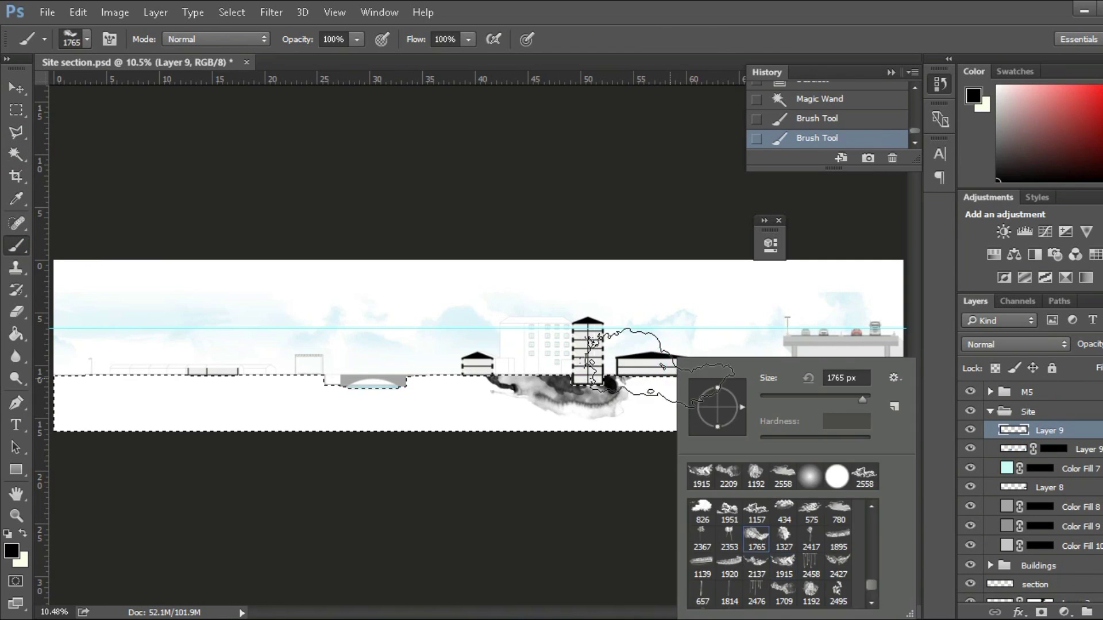
Brush black watercolour texture across the rest of the ground with varied watercolour brushes, clear the selection and lower the layer's opacity
drag(259, 396, 408, 396)
right_click(418, 359)
drag(276, 385, 575, 390)
right_click(467, 359)
click(654, 475)
drag(345, 391, 98, 391)
right_click(227, 359)
double_click(306, 549)
right_click(360, 359)
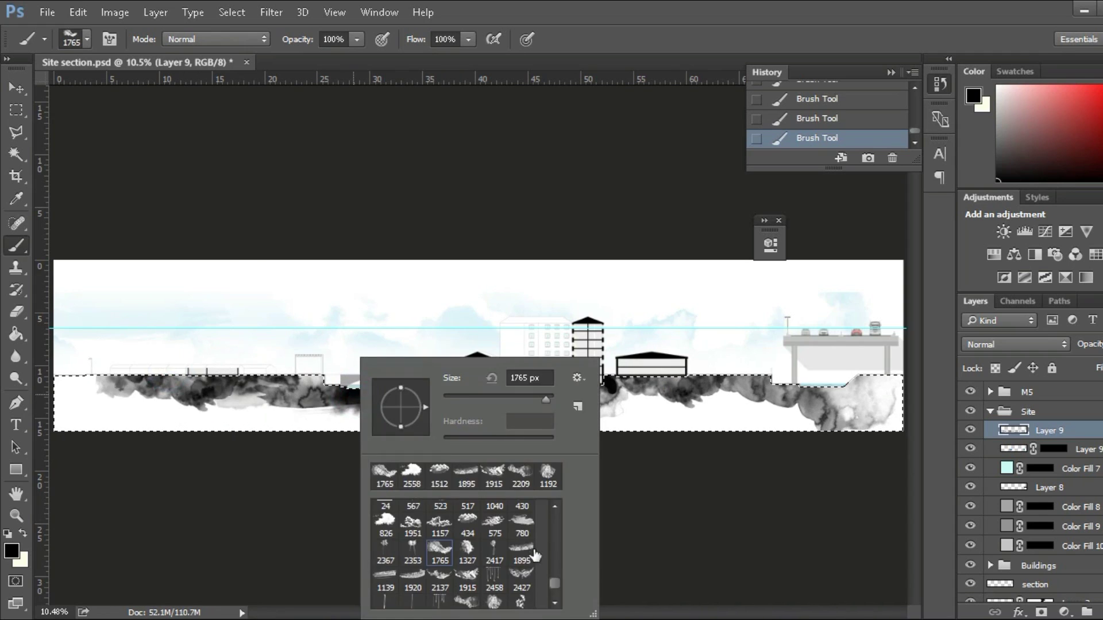
double_click(535, 555)
drag(173, 396, 74, 396)
key(ctrl+d)
mouse_move(1098, 344)
mouse_down()
mouse_move(1075, 361)
mouse_move(1083, 363)
mouse_up()
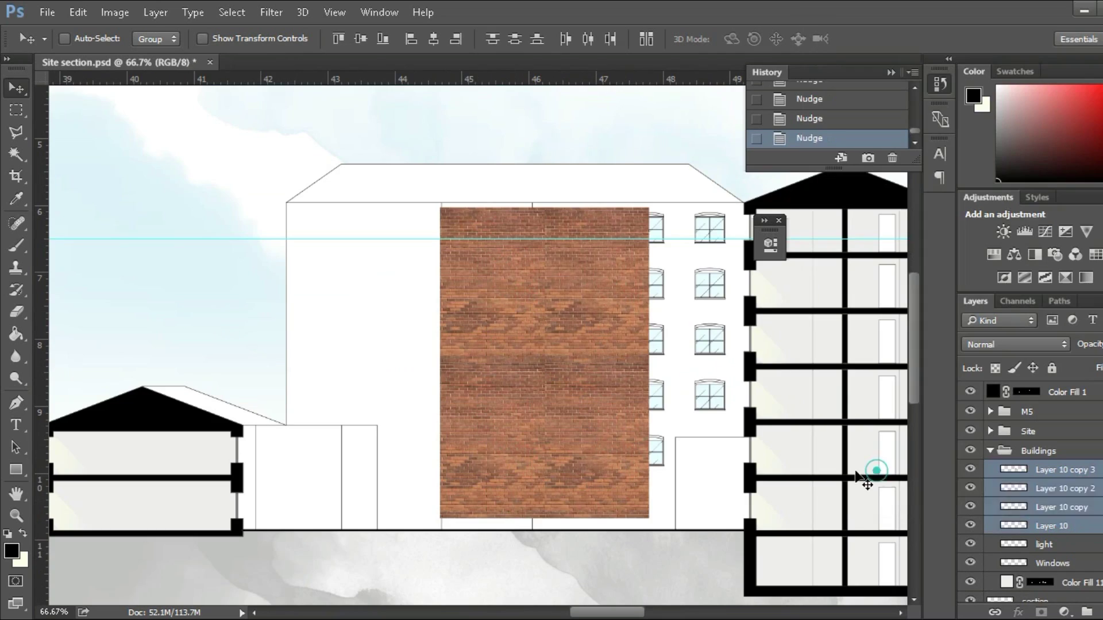
Merge the four brick texture layers and move and stretch the result to cover the right-hand wall of the large building
key(ctrl+e)
drag(602, 418, 701, 450)
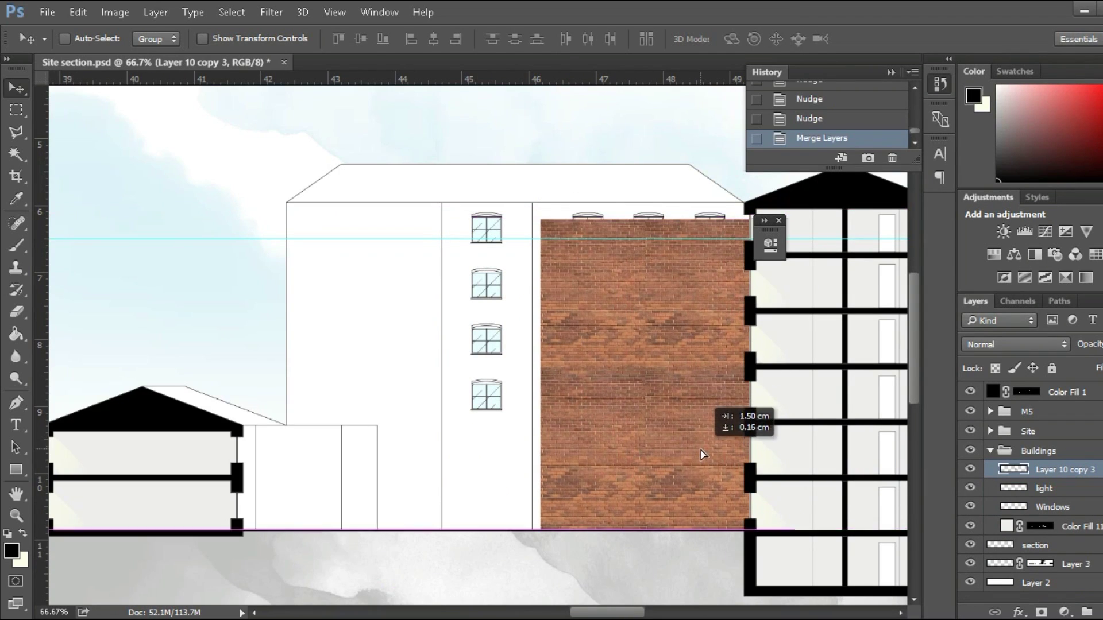
key(ctrl+t)
drag(541, 220, 537, 201)
key(Return)
Duplicate the brick texture twice and place the copies over the left and middle parts of the large building
key(ctrl+j)
drag(663, 311, 621, 365)
key(ctrl+j)
scroll(1038, 560, down, 1)
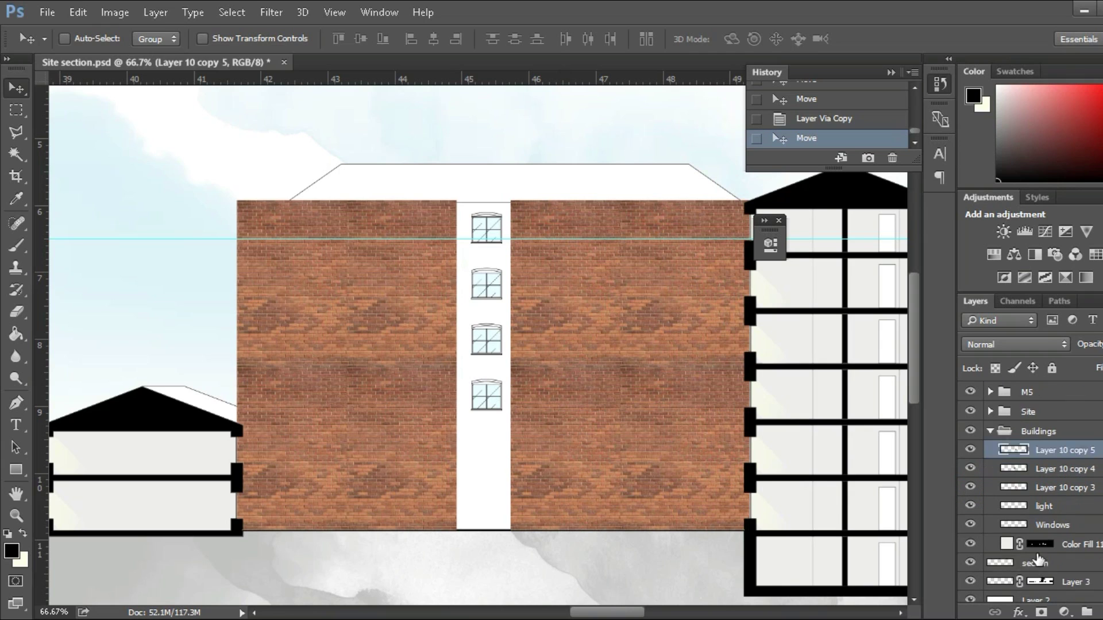
Clear the part of the left brick copy that overlaps the middle bay and remove the selection
click(488, 315)
click(1022, 466)
key(Delete)
key(ctrl+d)
key(v)
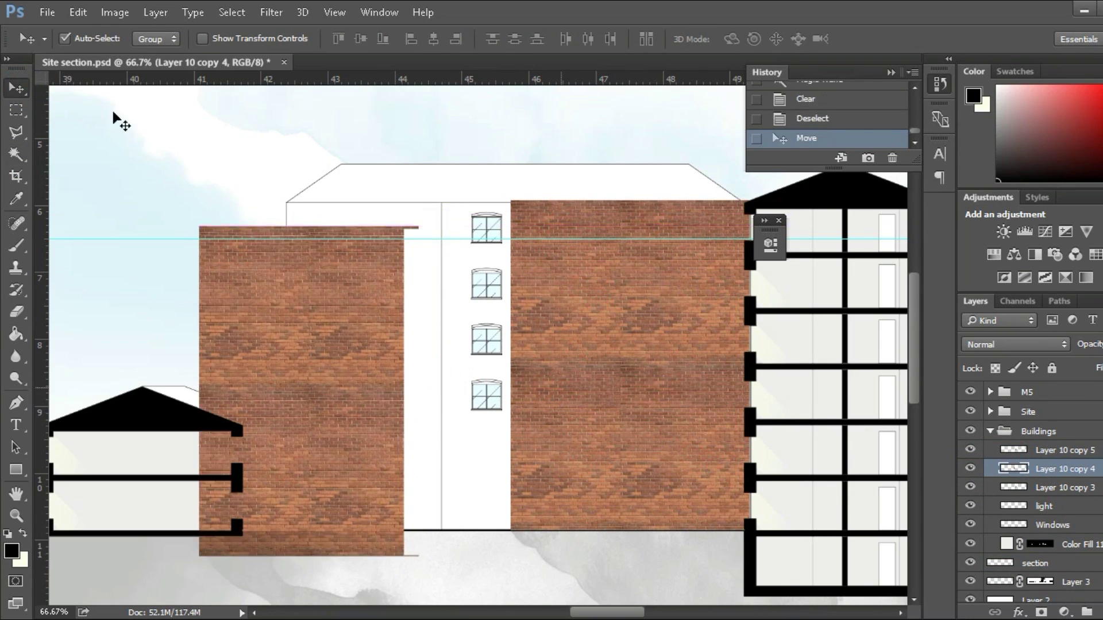
Hide the two brick copies and mask the original brick texture to the right-hand wall around its windows
drag(543, 362, 561, 362)
click(970, 469)
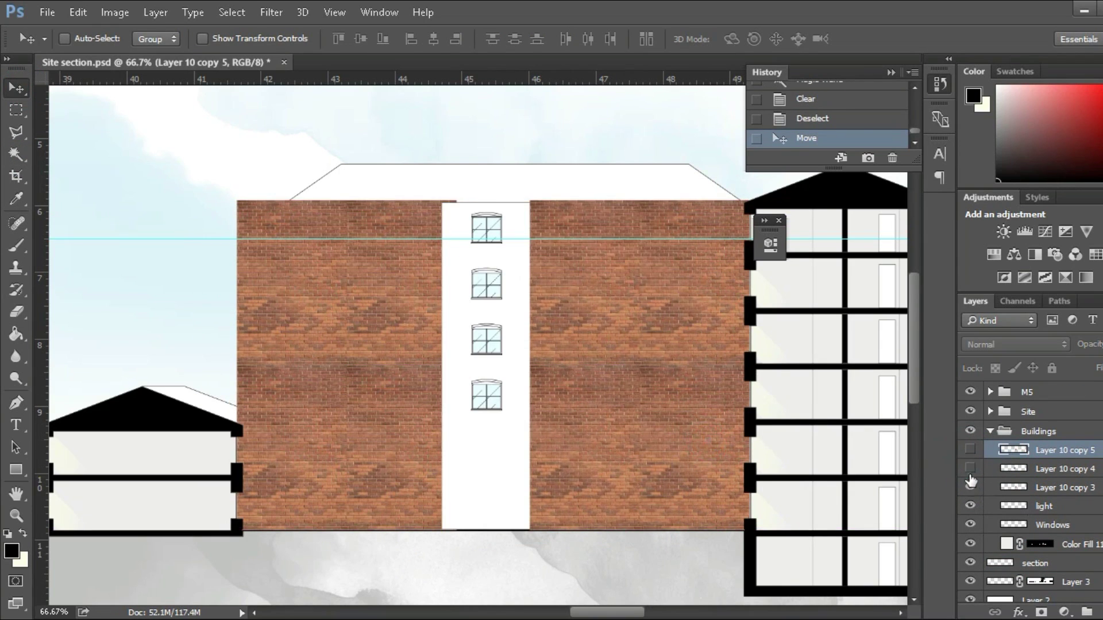
click(970, 449)
click(1034, 556)
key(w)
click(574, 448)
double_click(1073, 481)
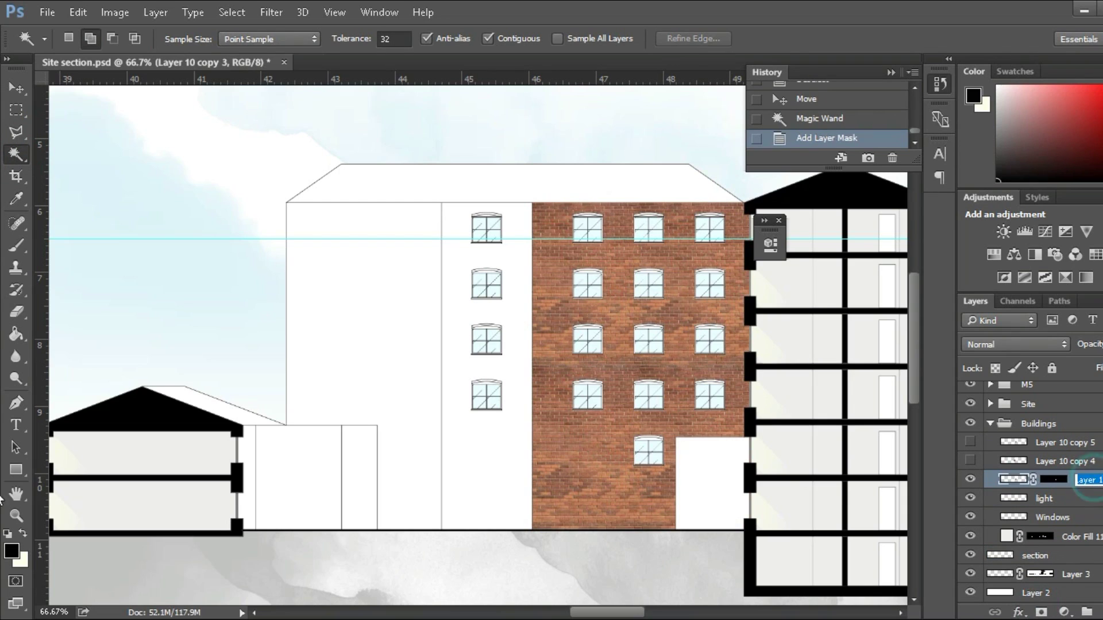
Show the left brick copy, mask it to the left wall of the large building and rename it brick
click(970, 461)
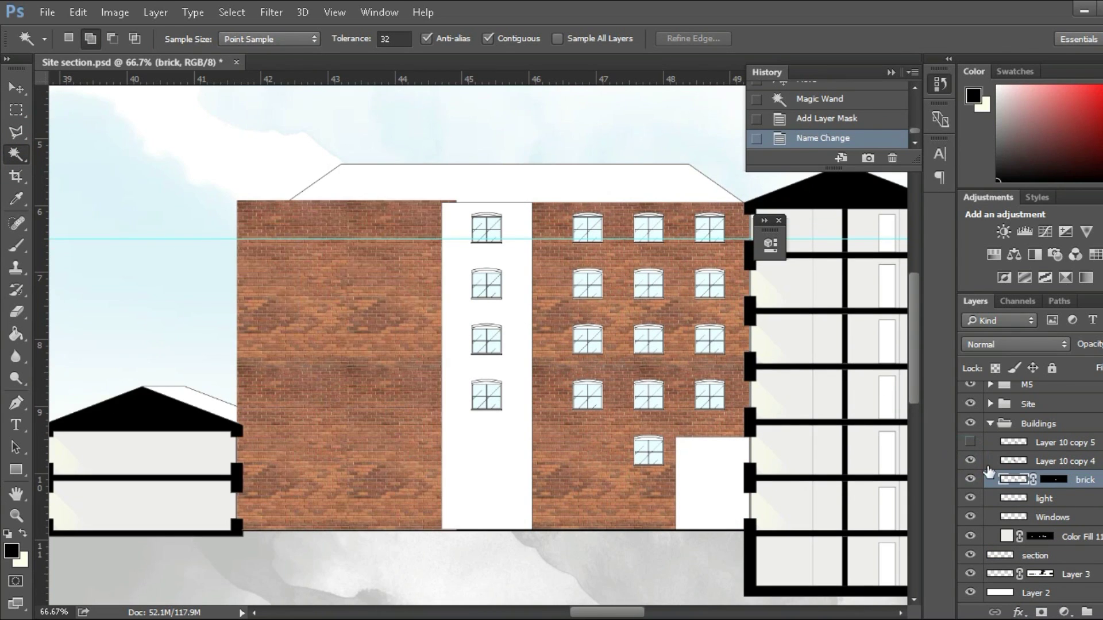
click(1053, 560)
click(402, 373)
click(1025, 461)
click(1041, 613)
double_click(1086, 488)
text(brick)
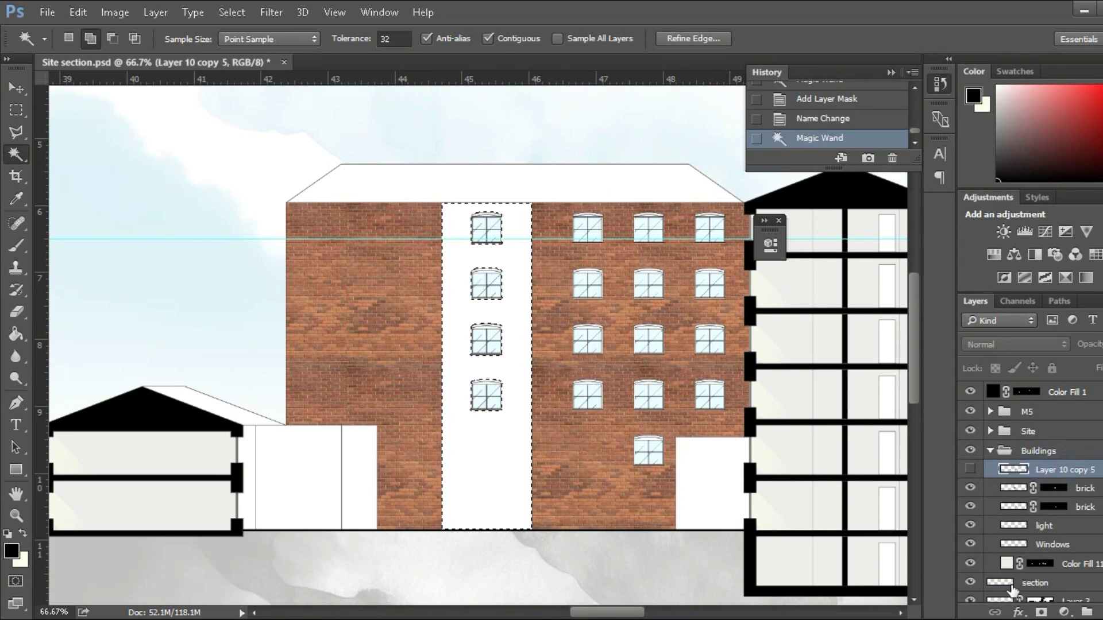
Mask the third brick copy to the middle bay around its windows, show it and lower its opacity
click(1040, 613)
click(971, 469)
drag(1094, 361, 1080, 361)
key(v)
click(1068, 489)
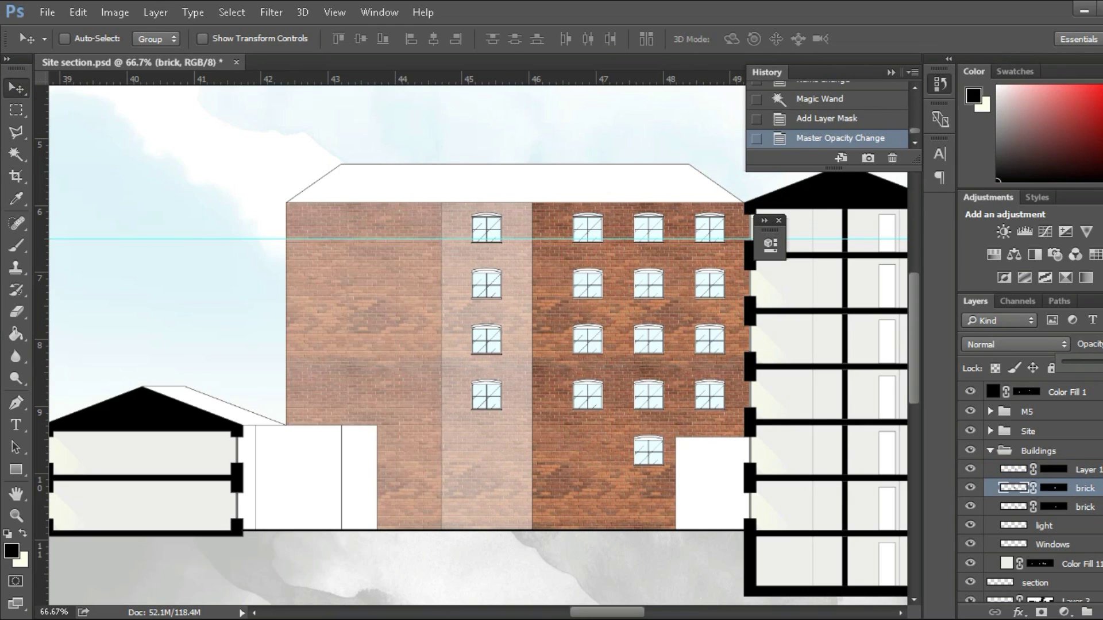
key(Return)
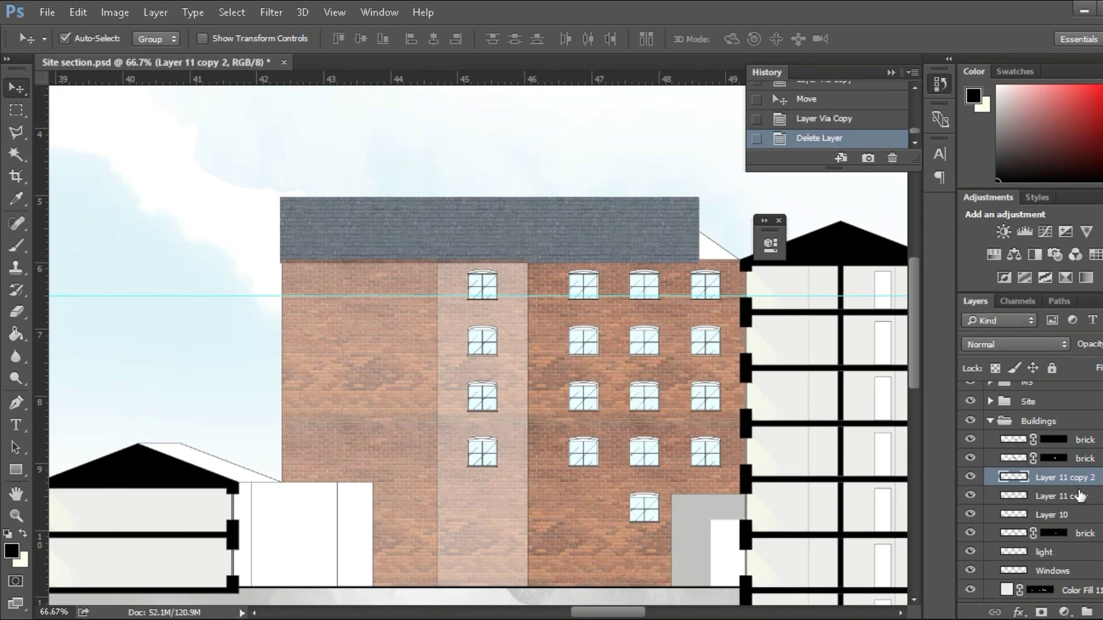
Merge the slate texture layers and stretch the result to the full width of the large building's roof
right_click(1080, 495)
click(757, 566)
key(ctrl+t)
drag(699, 231, 735, 233)
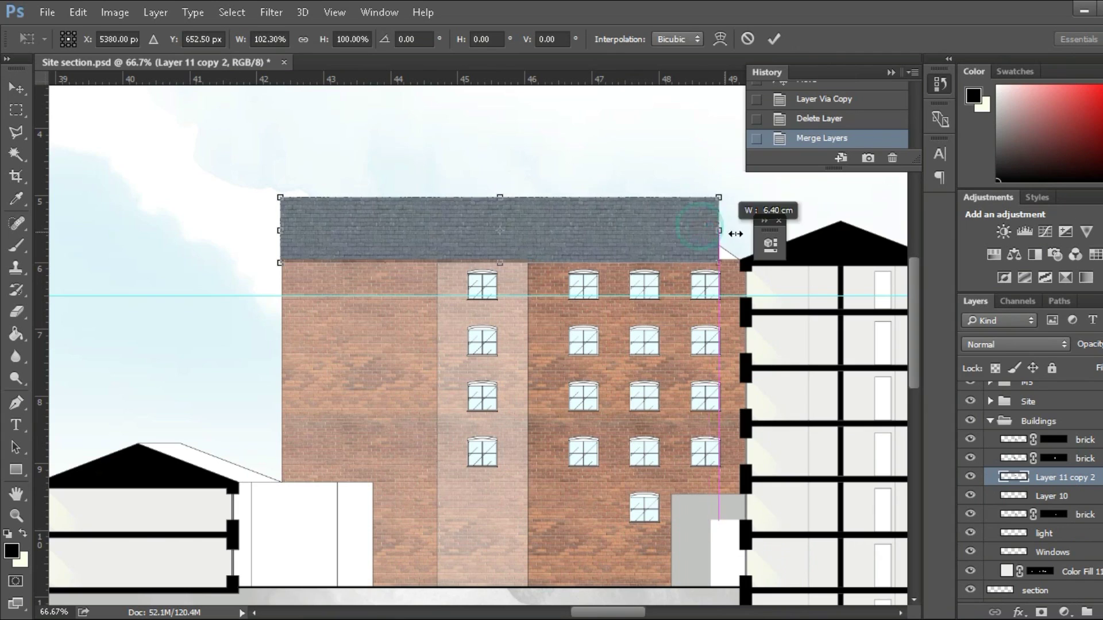
click(774, 41)
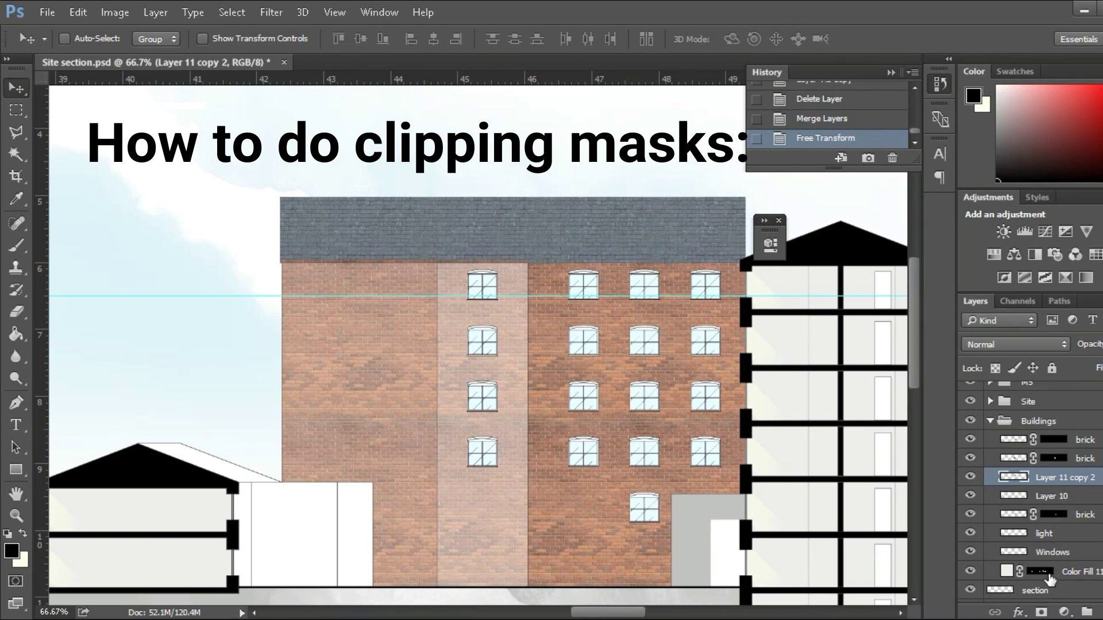
Select the large building's roof outline from the section layer and make the slate texture layer active
click(469, 236)
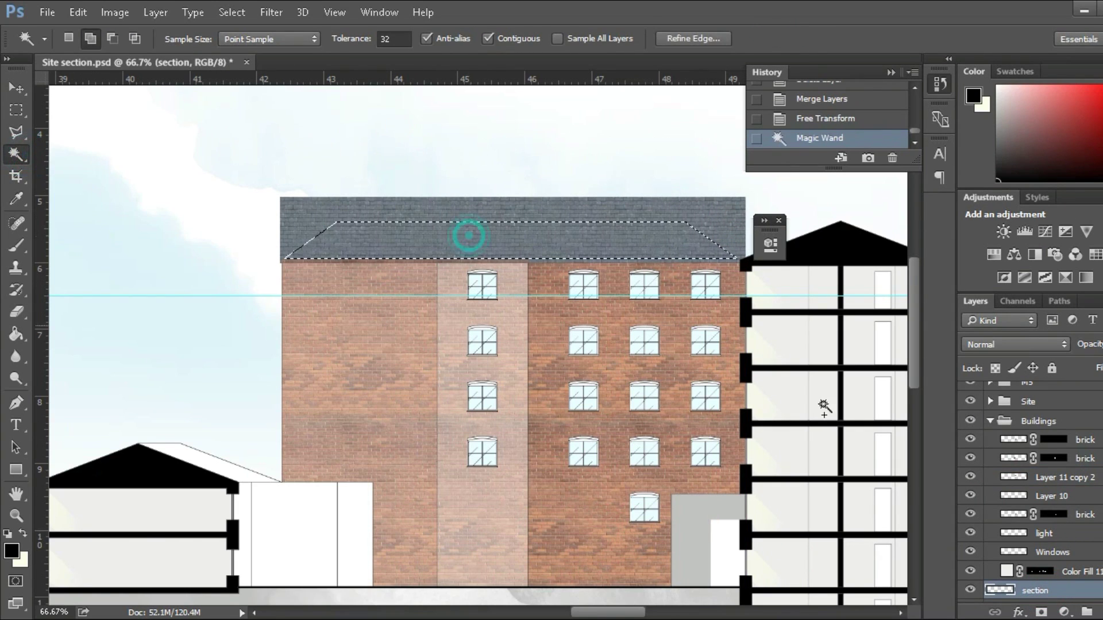
click(1034, 483)
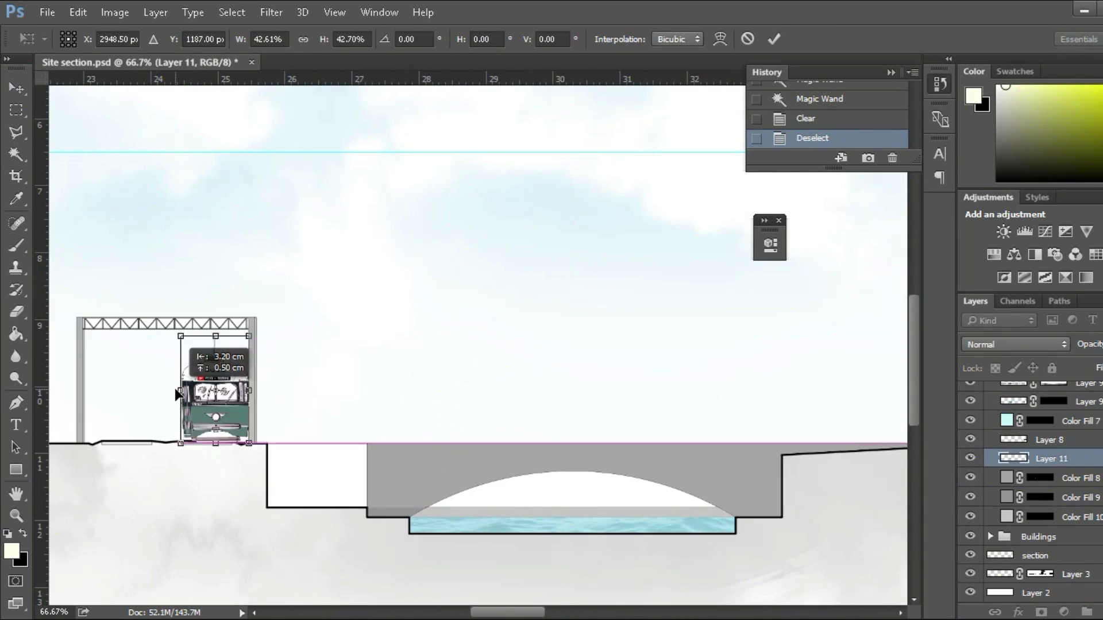
Scale the tram to fit and place it on the left track beneath the gantry
key(ctrl+plus)
key(ctrl+plus)
mouse_move(758, 425)
mouse_down()
mouse_move(653, 393)
mouse_move(670, 348)
mouse_up()
key(Return)
key(ctrl+minus)
Select the tram with a rectangular marquee and copy it onto the right track beneath the gantry
key(m)
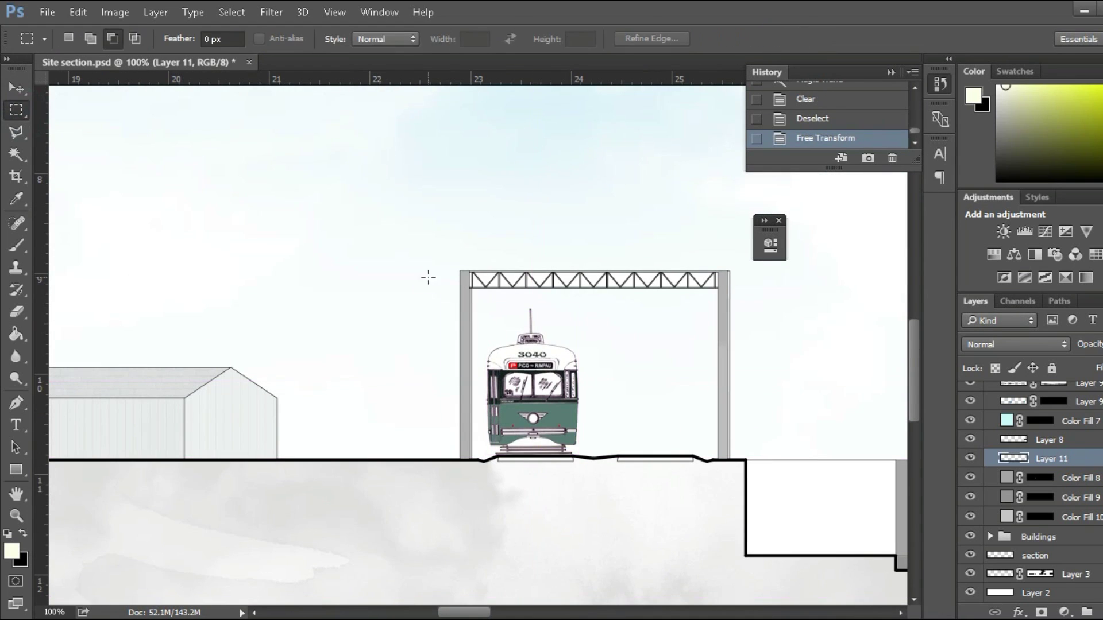
drag(428, 278, 593, 471)
key(v)
drag(562, 419, 541, 409)
drag(673, 398, 720, 393)
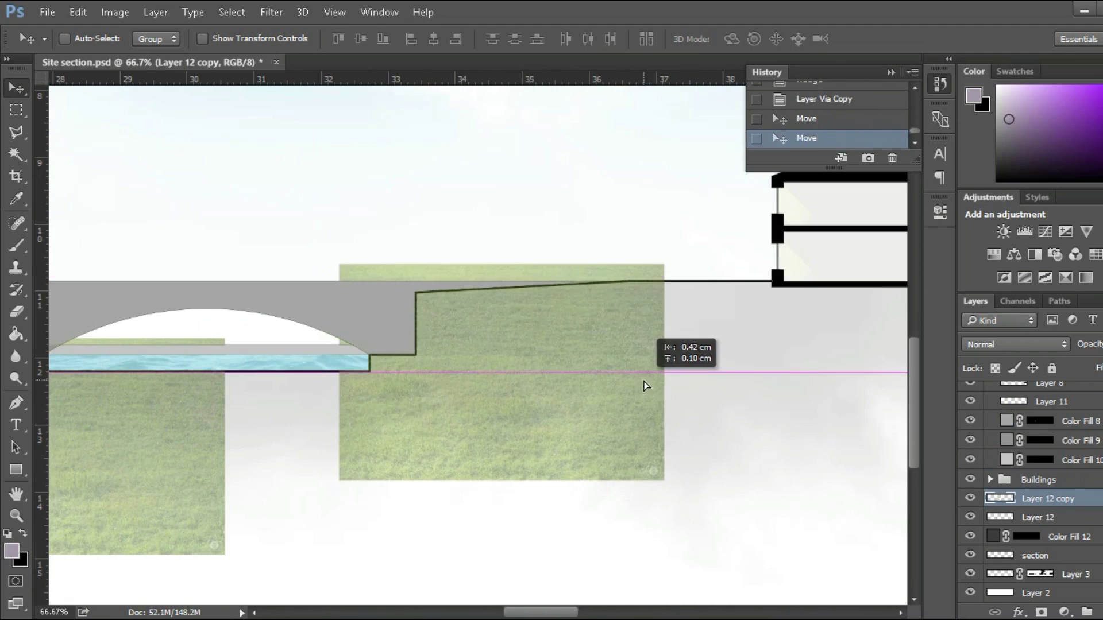
Position the grass texture copy over the right river bank and place another grass copy farther along the ground
drag(644, 377, 667, 376)
drag(553, 611, 578, 608)
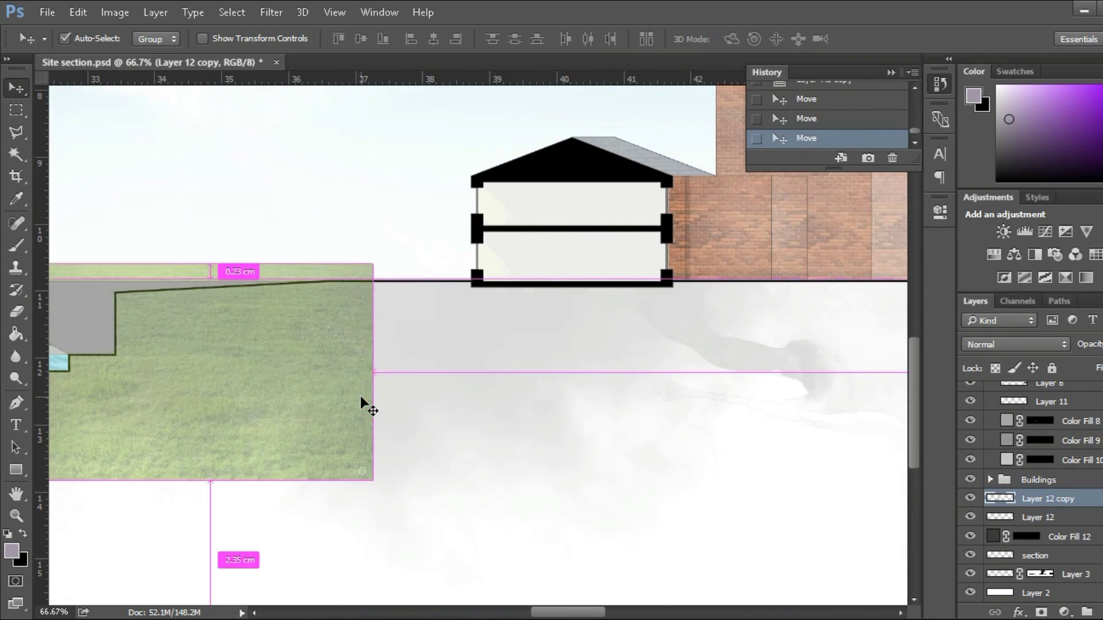
key(ctrl+j)
drag(364, 402, 896, 450)
drag(573, 612, 645, 613)
drag(115, 445, 708, 387)
drag(640, 611, 656, 611)
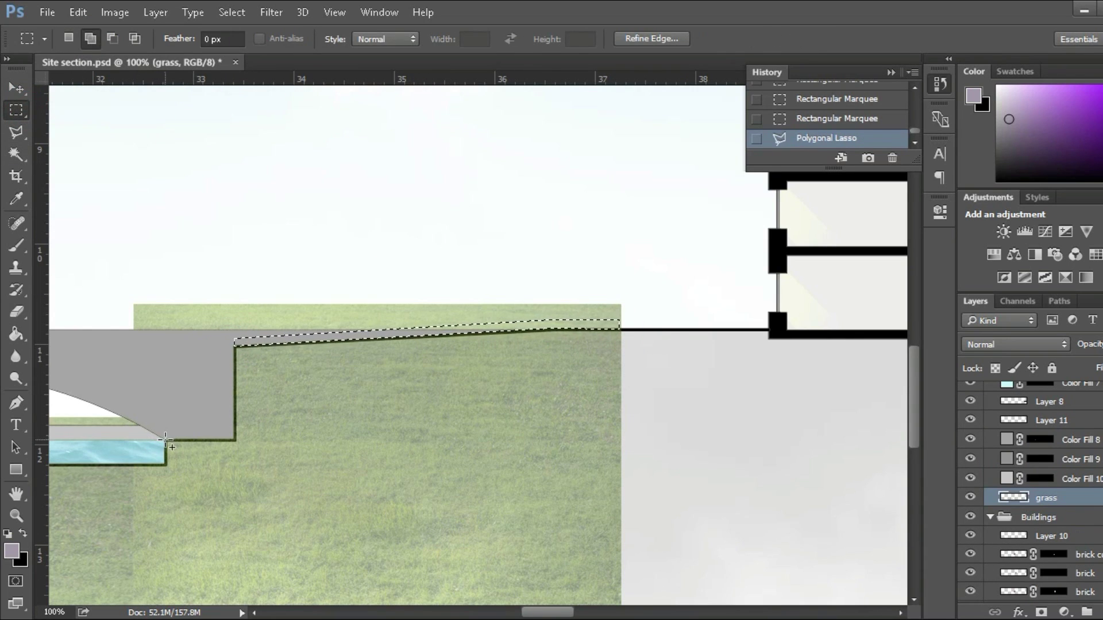
Add narrow grass strips along the river banks and between the shed and gantry to the selection, and touch up the grass mask
drag(166, 441, 235, 432)
scroll(515, 445, left, 12)
scroll(514, 445, right, 3)
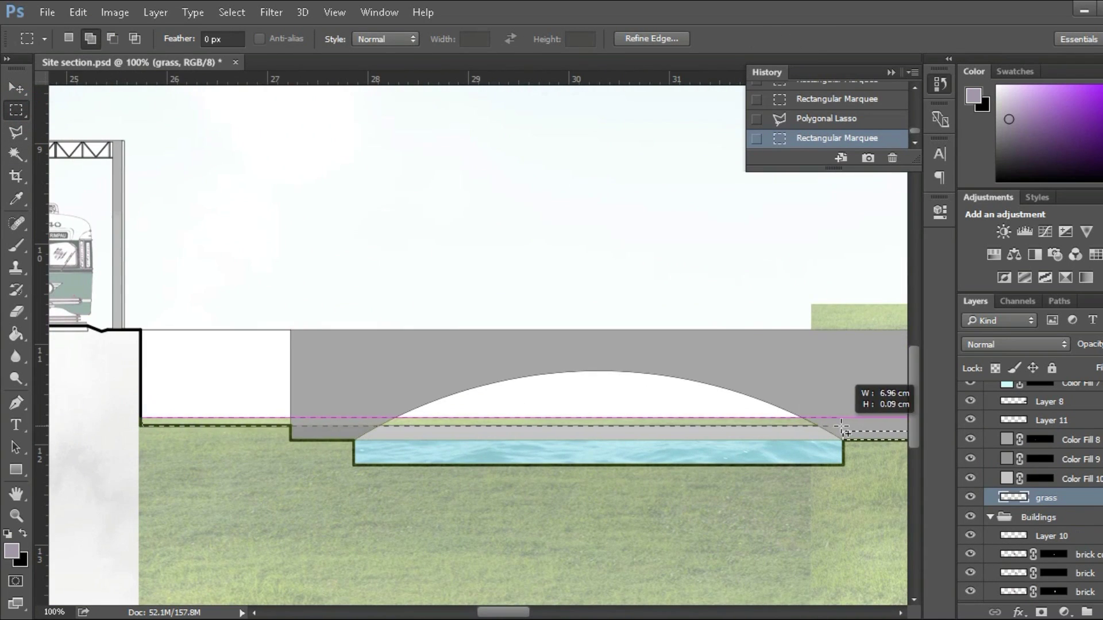
drag(850, 425, 852, 426)
scroll(851, 426, left, 14)
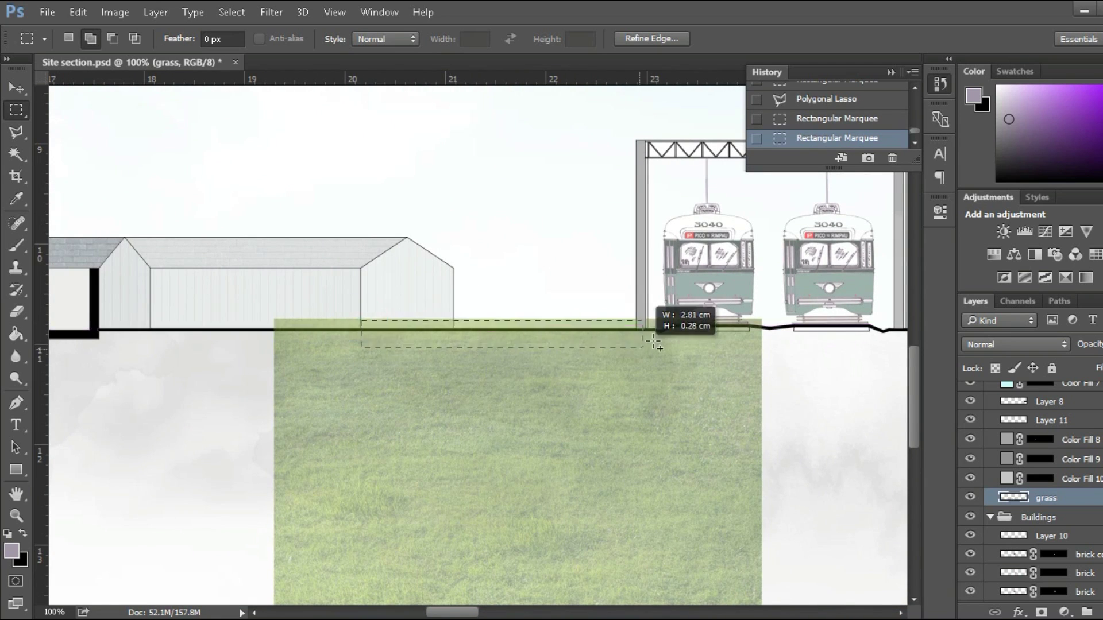
drag(653, 341, 654, 342)
scroll(239, 321, left, 20)
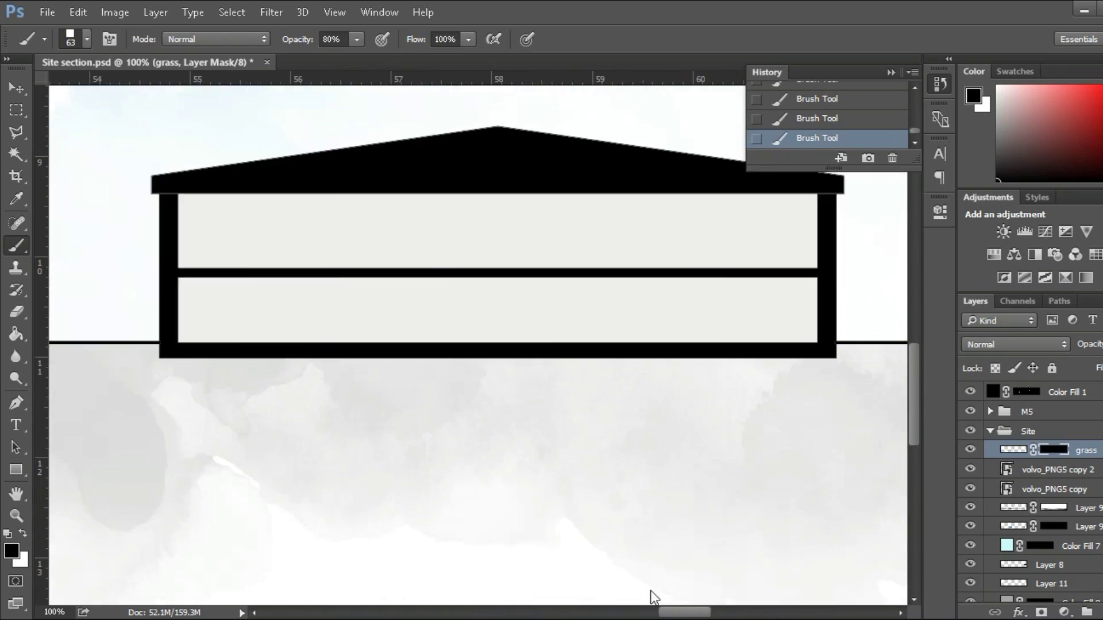
click(778, 384)
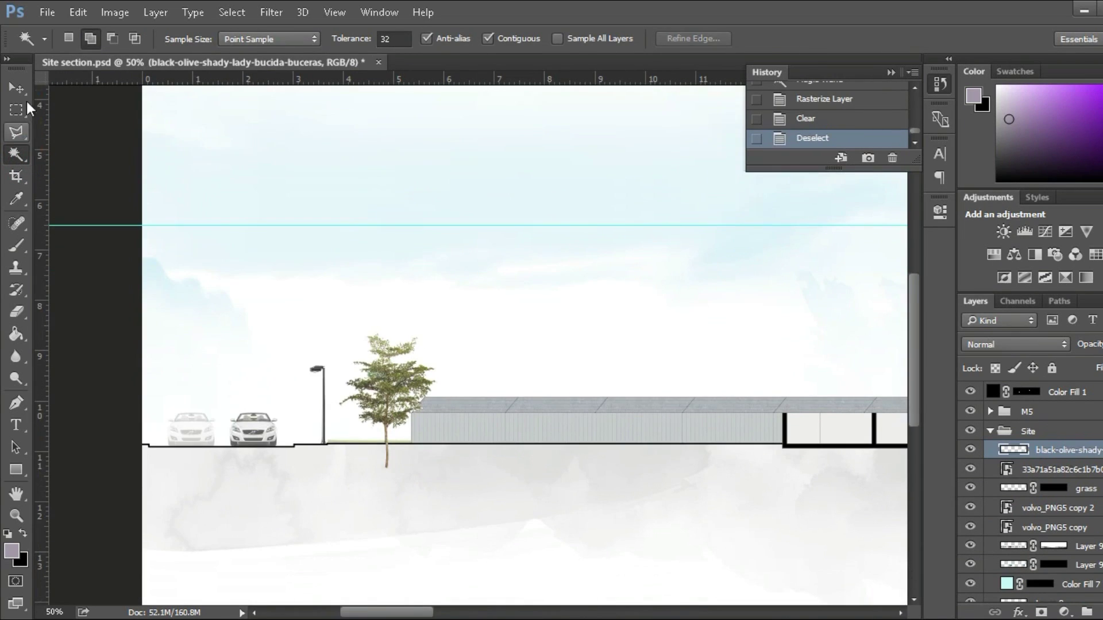
Scale the black-olive tree to about 51%, flip it horizontally and stand it on the grass beside the lamp post
key(ctrl+t)
drag(412, 306, 409, 308)
key(ctrl+plus)
drag(359, 411, 368, 412)
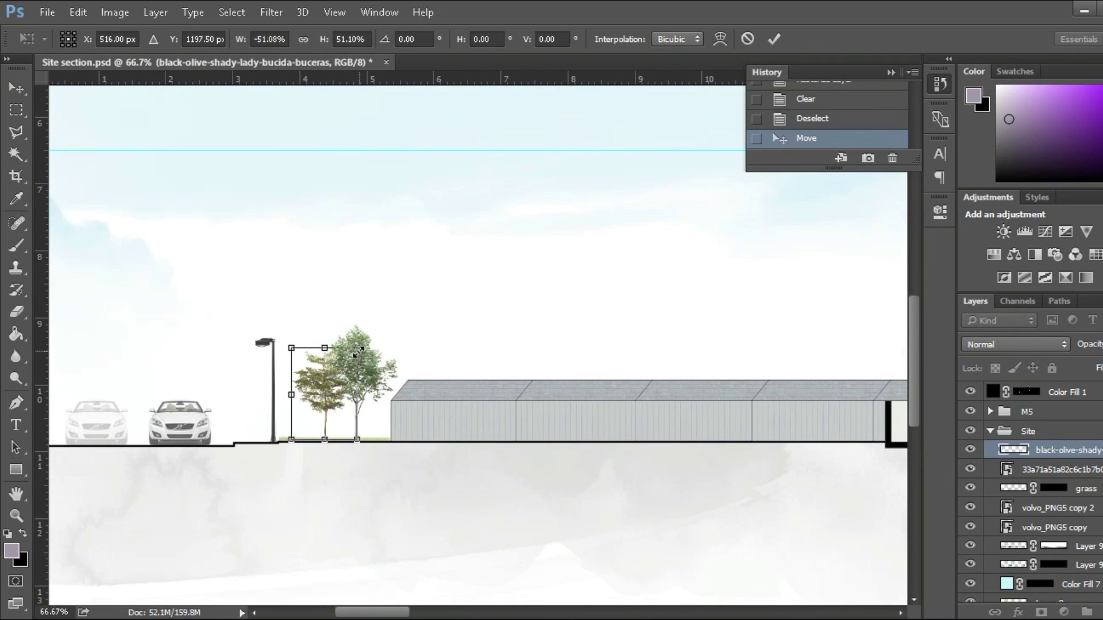
key(Return)
Duplicate the green tree layer and group the tree layers under the name trees
click(1013, 468)
shift+click(1073, 495)
key(ctrl+g)
double_click(1054, 450)
text(trees)
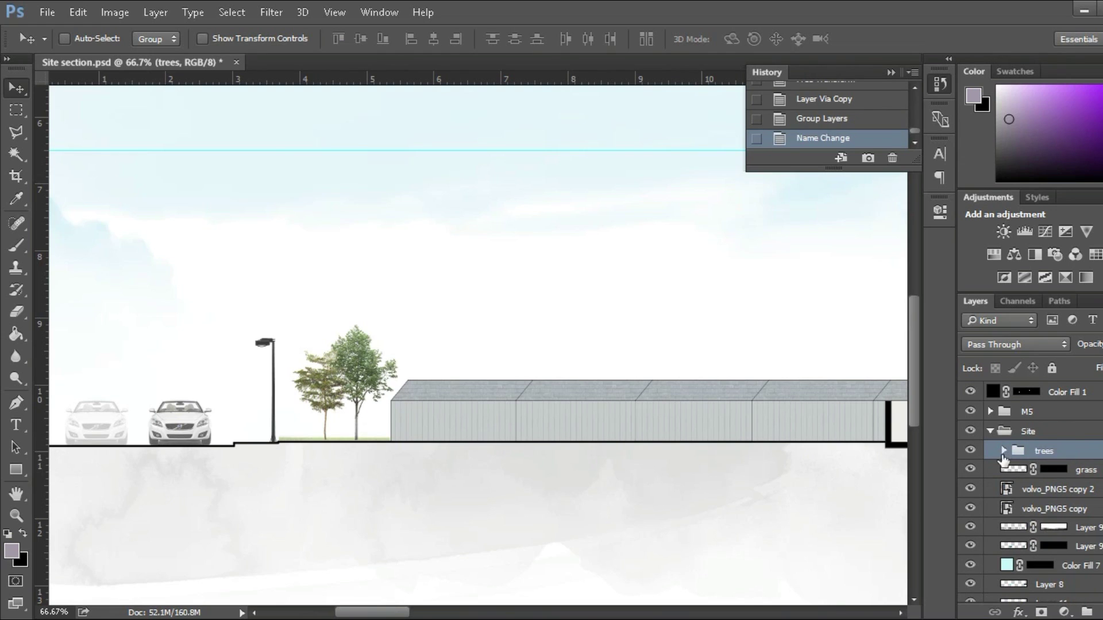
Move the duplicated green tree next to the lamp post, resize it and flip it horizontally
click(1004, 450)
click(1063, 489)
key(ctrl+t)
drag(294, 381, 333, 367)
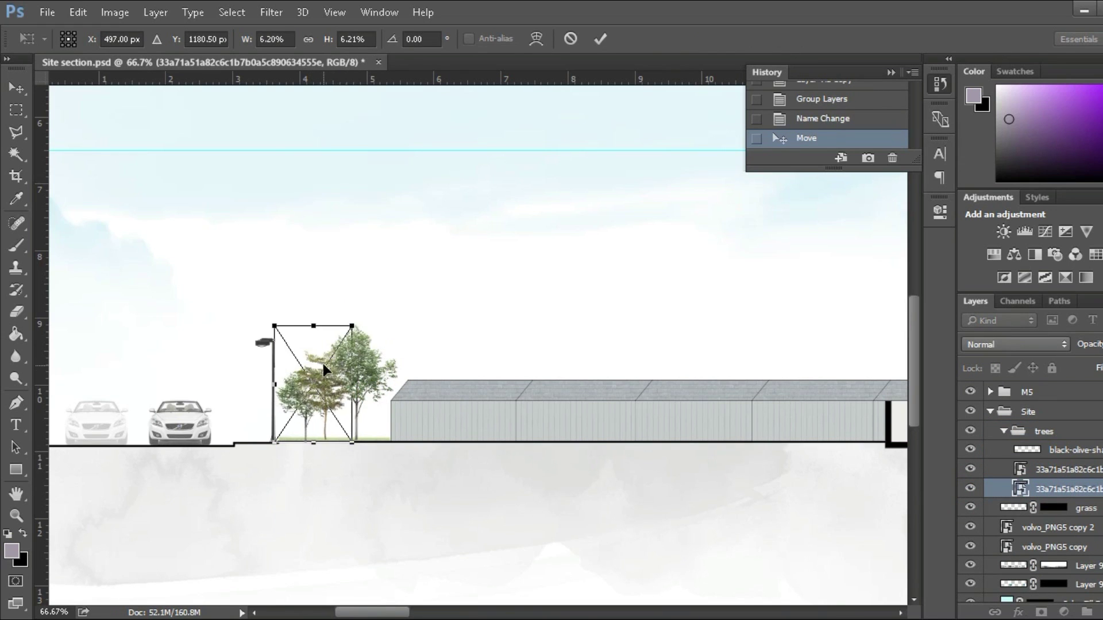
right_click(325, 369)
click(417, 581)
key(Return)
Select the three tree layers together, scale them down and nudge the cluster onto the ground beside the lamp post
key(ctrl+minus)
key(ctrl+minus)
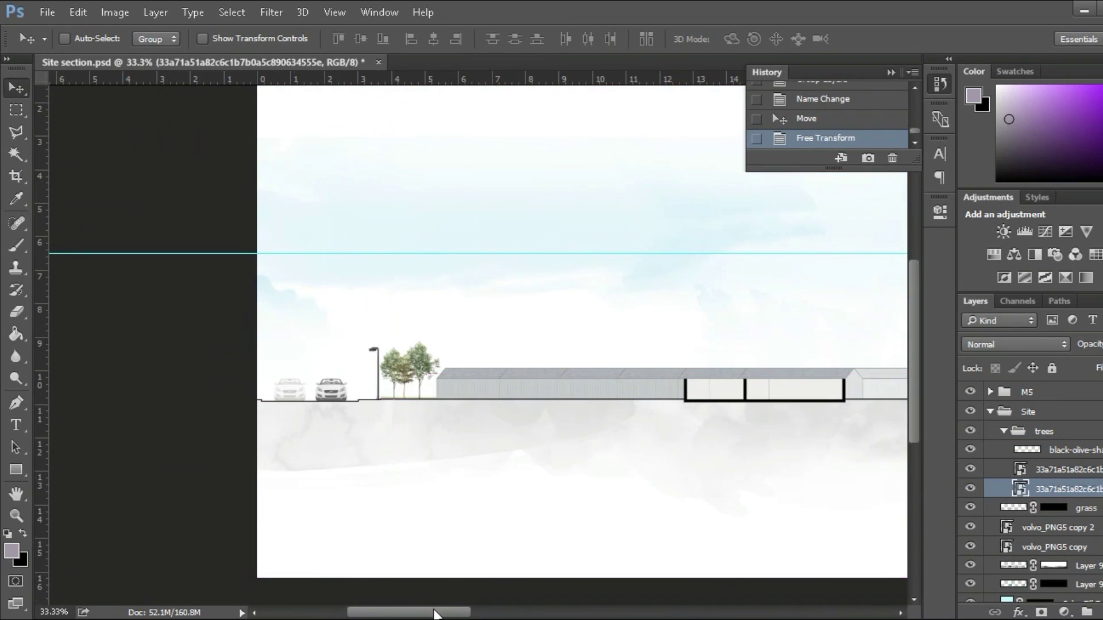
drag(435, 615, 438, 614)
key(alt+shift+bracketright)
key(alt+shift+bracketright)
key(ctrl+t)
click(774, 39)
click(405, 366)
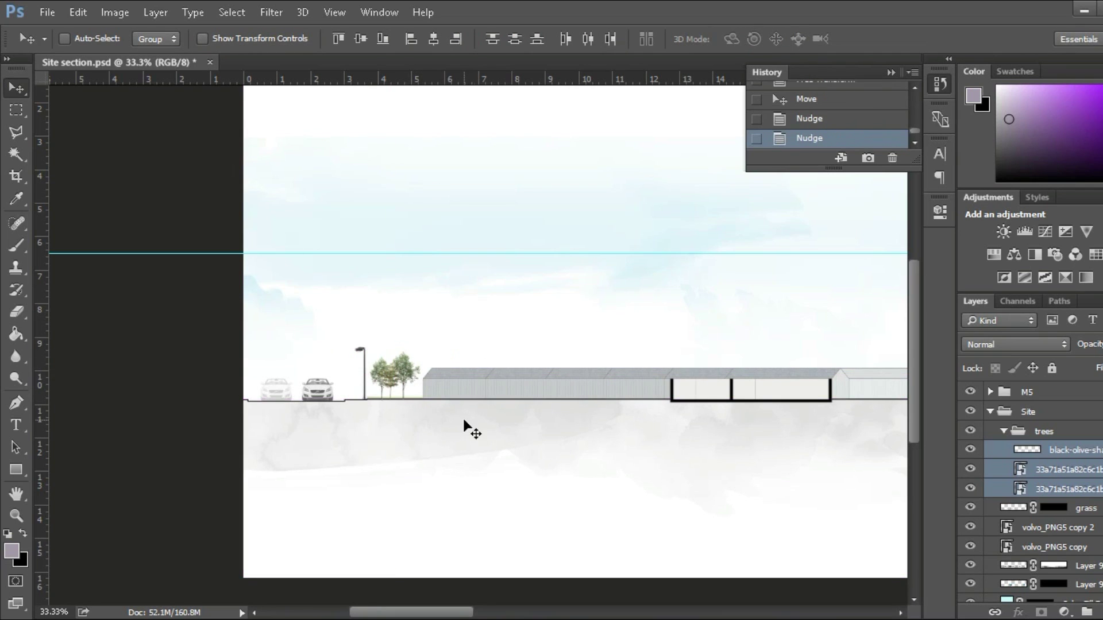
Copy the tree cluster along the ground to the grass between the right-hand shed and the tram gantry
drag(404, 372, 851, 370)
scroll(689, 339, right, 5)
scroll(689, 339, up, 2)
drag(421, 399, 542, 396)
drag(529, 397, 566, 397)
click(969, 488)
Duplicate the trees, place the copies on the lower bank beside the gantry and resize them
scroll(697, 492, right, 5)
key(ctrl+j)
drag(253, 402, 700, 453)
scroll(477, 344, right, 3)
key(ctrl+t)
key(Return)
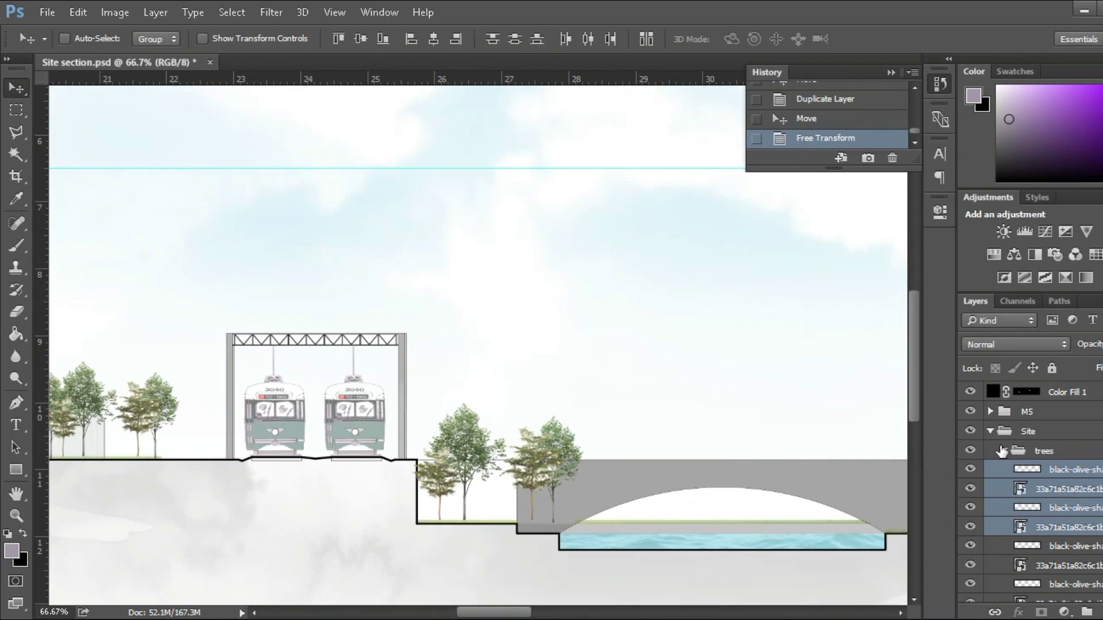
Delete the extra brown tree on the lower bank and add a duplicated green tree at 50% opacity
drag(460, 453, 546, 442)
key(Delete)
key(ctrl+j)
key(5)
Copy the green bank trees across to the bridge and flip the copies horizontally
scroll(477, 344, right, 3)
drag(403, 425, 443, 411)
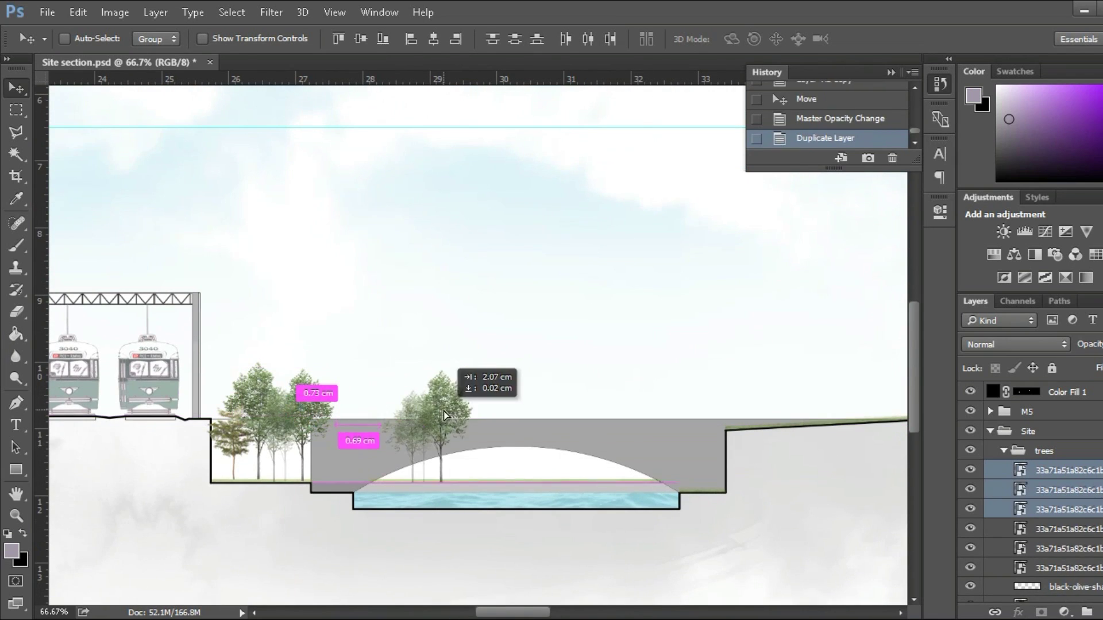
key(ctrl+t)
right_click(635, 131)
click(701, 386)
click(843, 38)
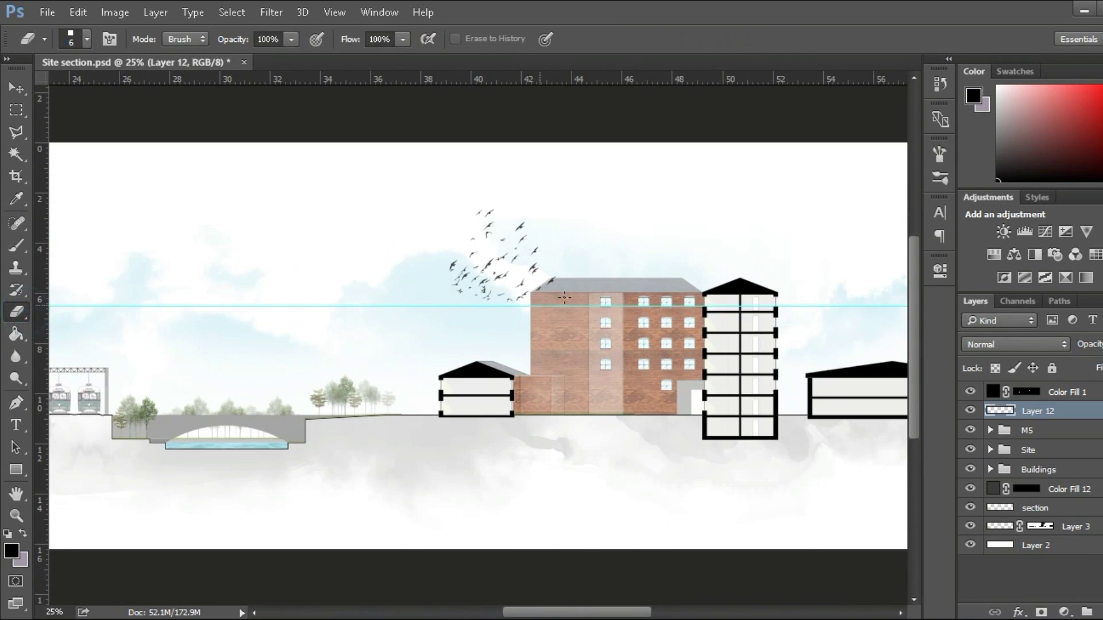
Scale down the bird flock above the brick building and copy it about 3 cm left and 1.4 cm up
key(ctrl+t)
key(Return)
key(m)
drag(379, 202, 536, 314)
key(v)
drag(480, 288, 404, 253)
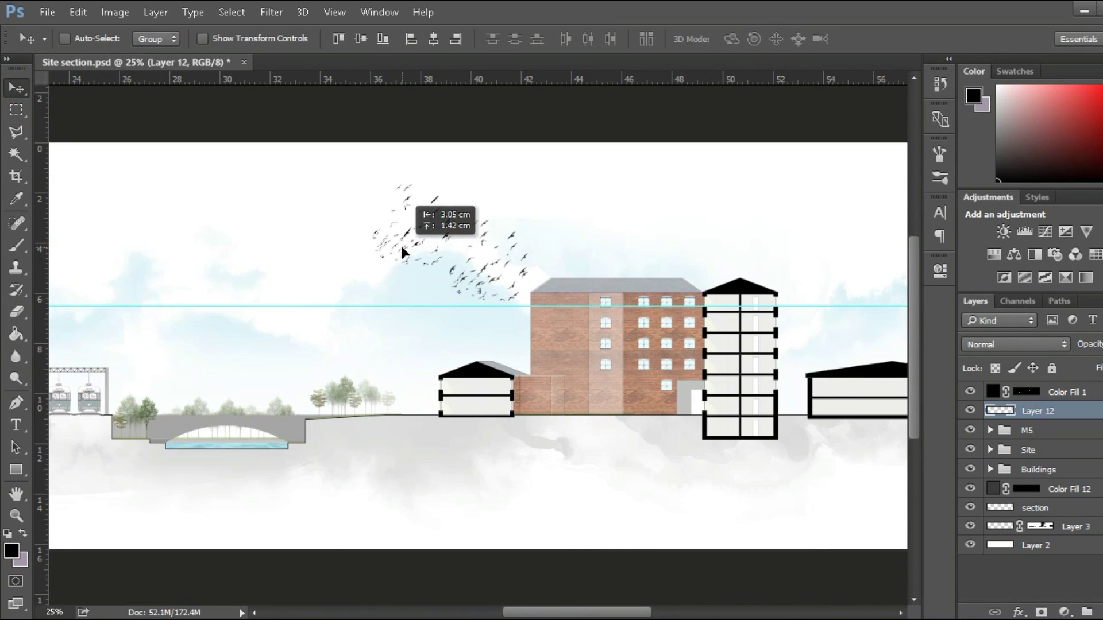
Set the eraser size to 34 px for thinning out the copied bird flock
key(ctrl+plus)
key(ctrl+plus)
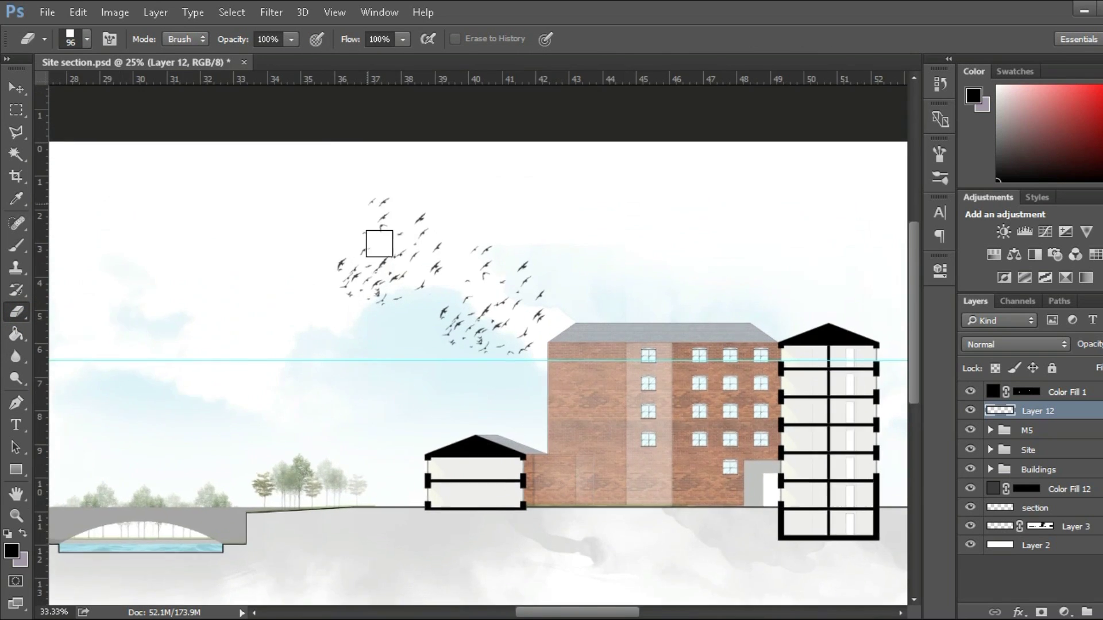
right_click(397, 241)
text(34)
key(Return)
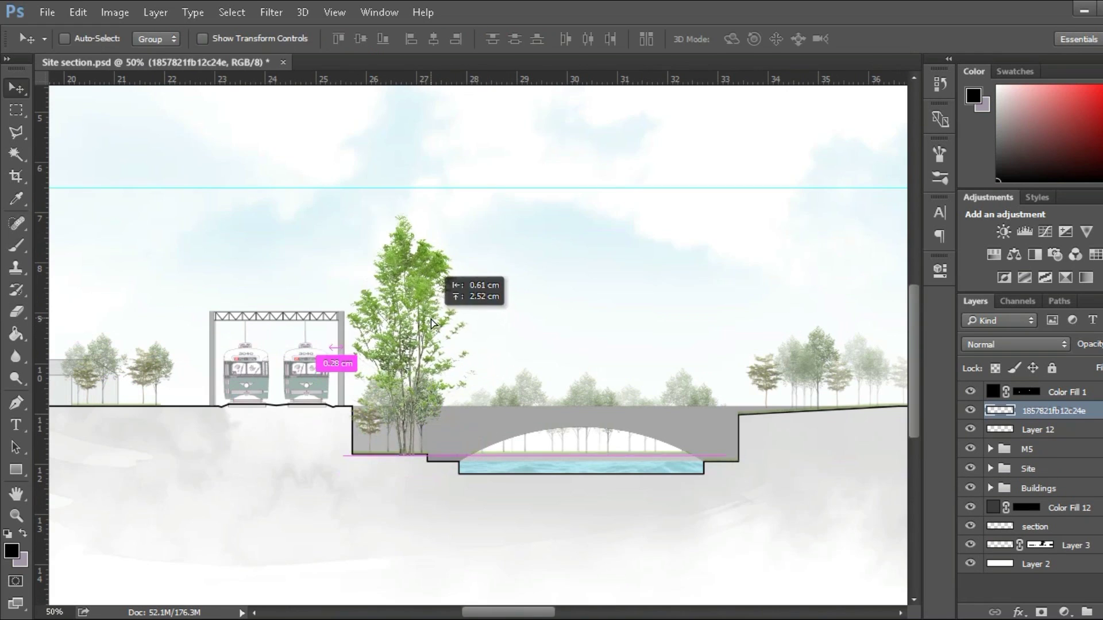
Scale the large green tree down to match the neighbouring bank trees and place it across to the bridge's opposite bank
key(ctrl+t)
drag(456, 218, 494, 394)
key(Return)
key(ctrl+t)
key(Return)
drag(506, 352, 824, 343)
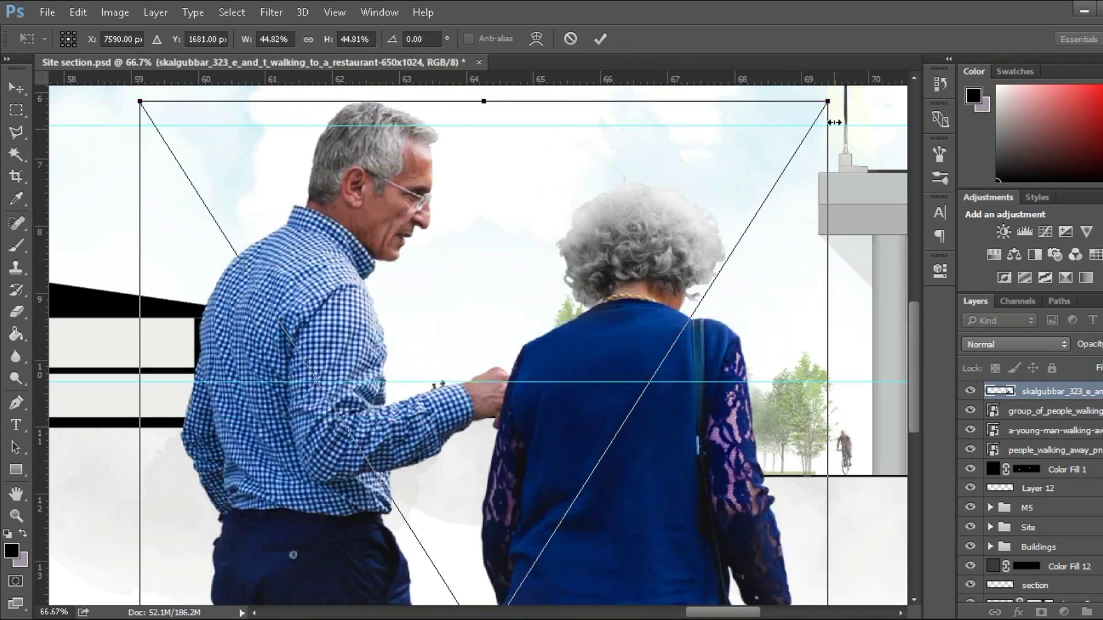
Scale the elderly couple and the couple with sunglasses down to pedestrian size near the ground line
drag(824, 99, 535, 338)
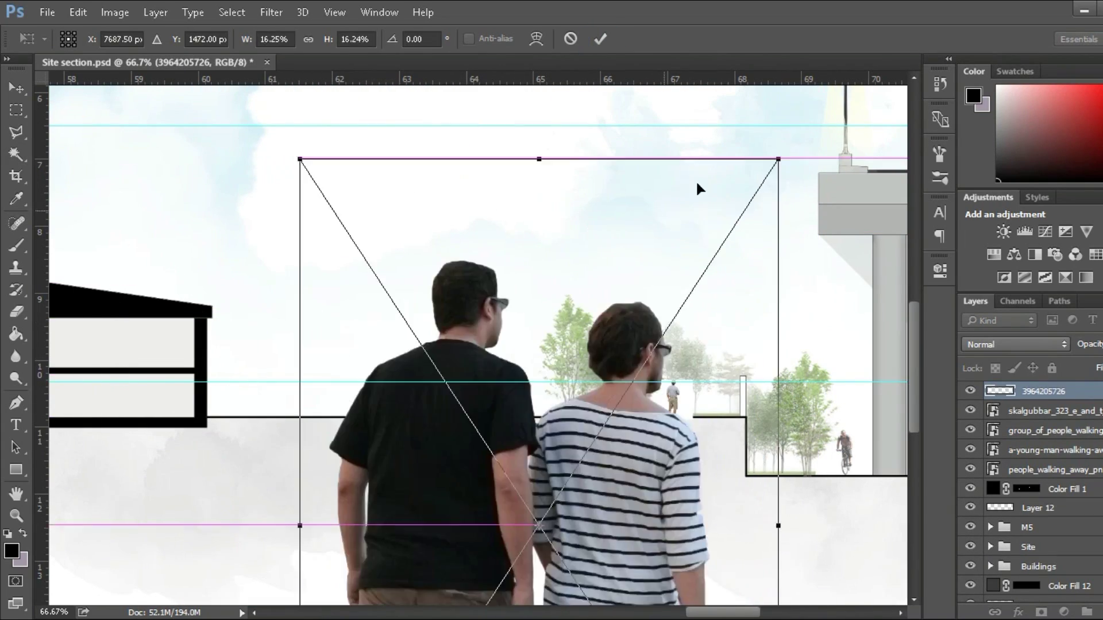
drag(779, 158, 549, 372)
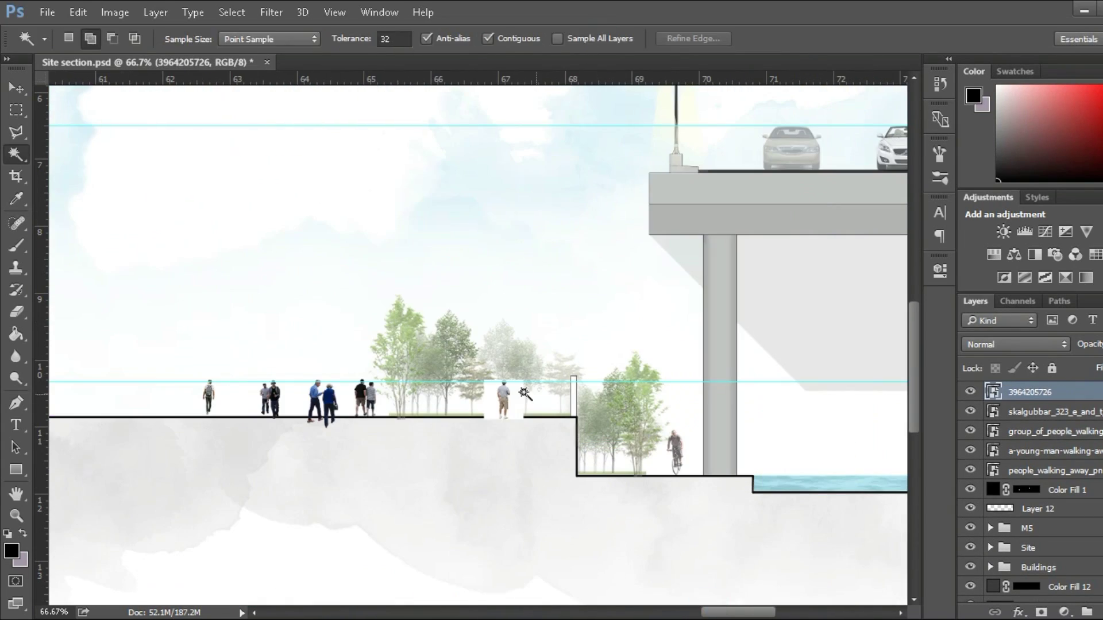
Rasterize the people_walking_away layer and remove the white background around the man using a magic wand tolerance of 8
key(v)
right_click(1034, 469)
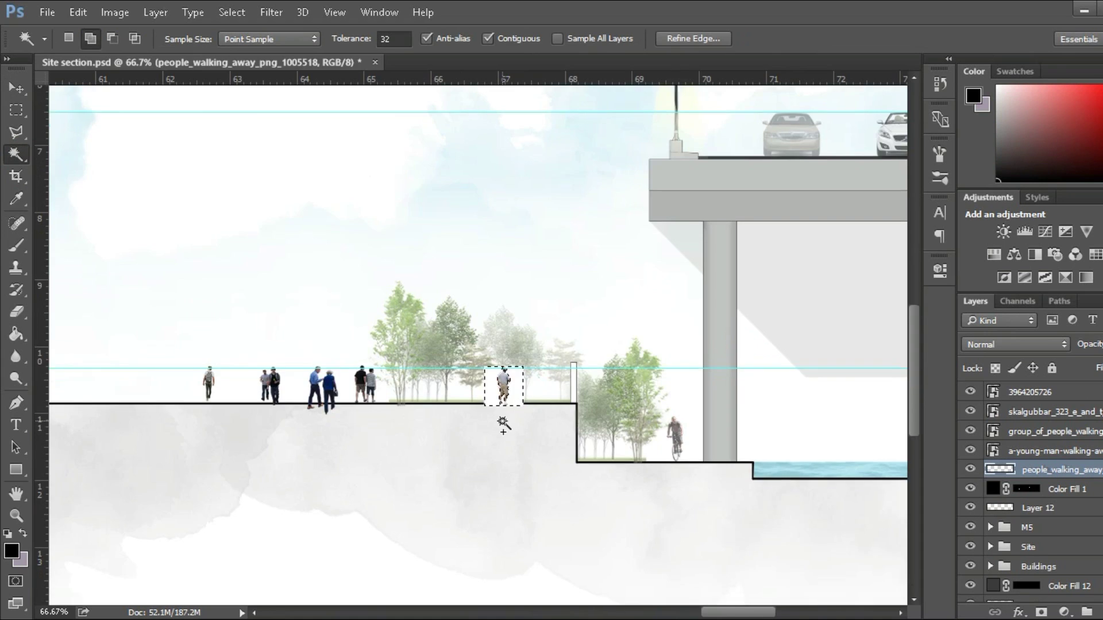
key(ctrl+plus)
key(ctrl+plus)
key(ctrl+plus)
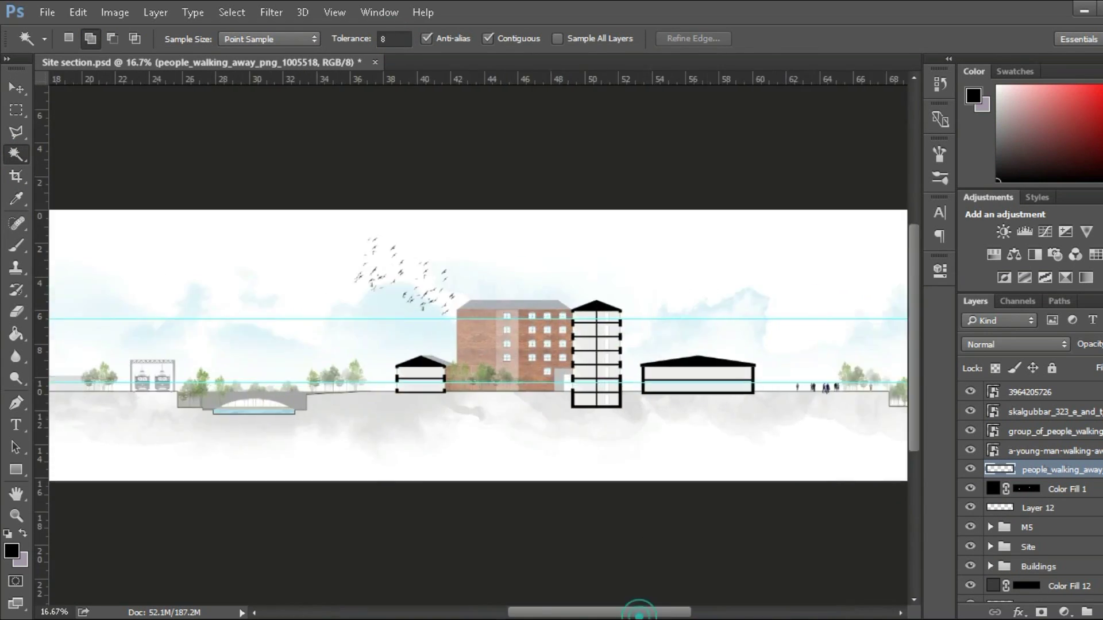
Move the elderly couple onto the sloping grass bank beside the bridge, in front of the trees
key(ctrl+plus)
key(ctrl+plus)
key(ctrl+plus)
key(ctrl+plus)
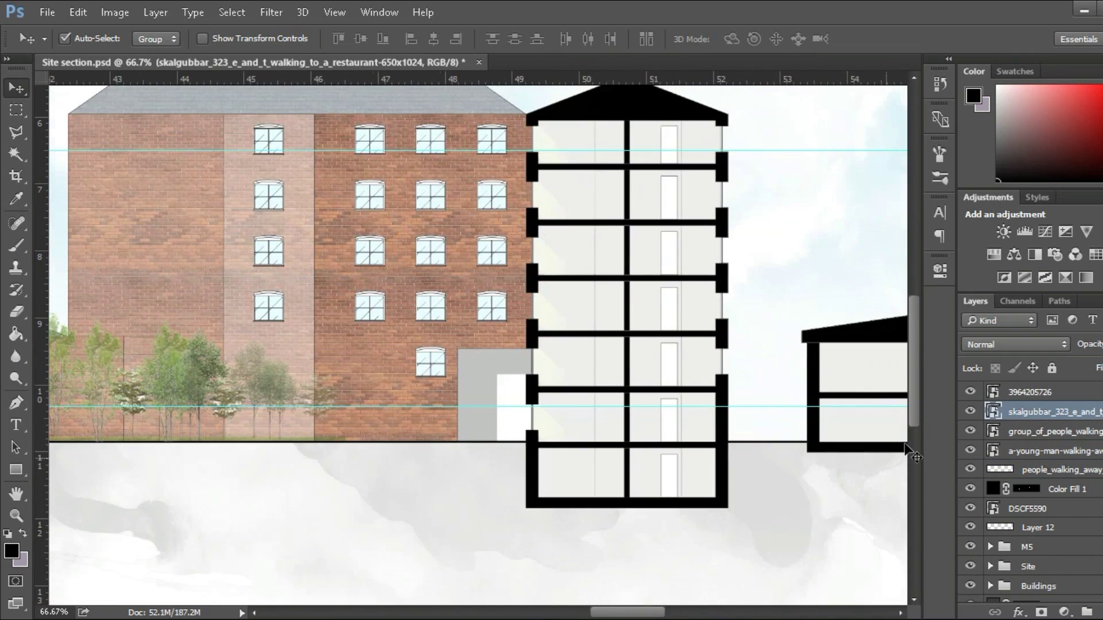
drag(712, 612, 567, 609)
key(ctrl+plus)
key(ctrl+t)
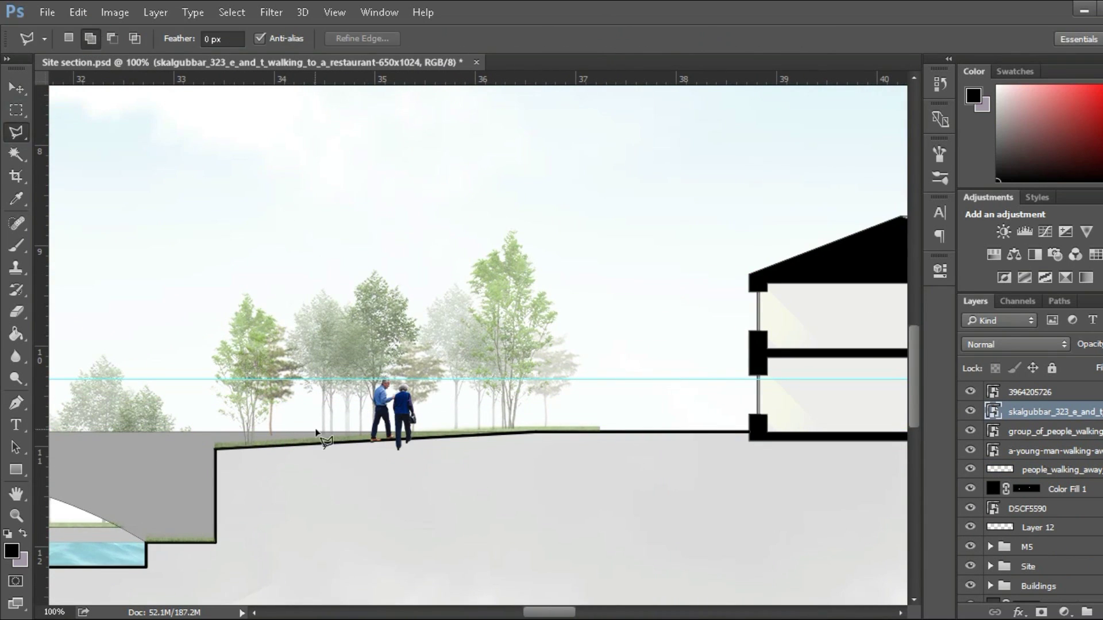
Rasterize the elderly couple's layer and trim their feet along the sloping ground line with the Polygonal Lasso
click(218, 460)
right_click(1052, 411)
click(787, 394)
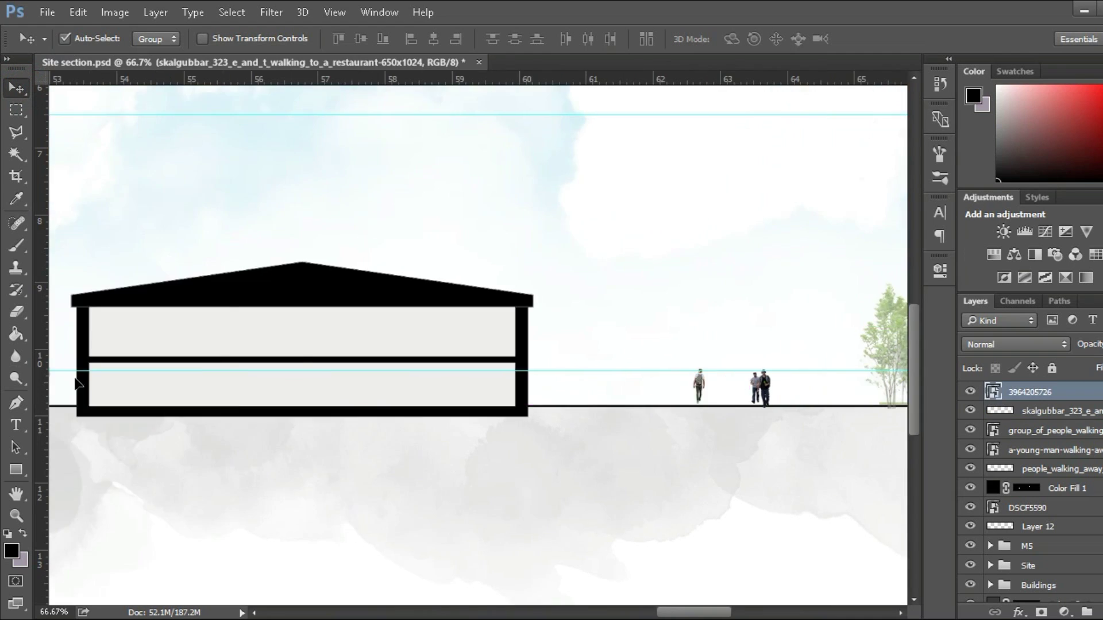
Move the couple with sunglasses to the open ground between the bank trees and the small gabled building
key(ctrl+minus)
key(ctrl+minus)
key(ctrl+minus)
scroll(665, 579, right, 2)
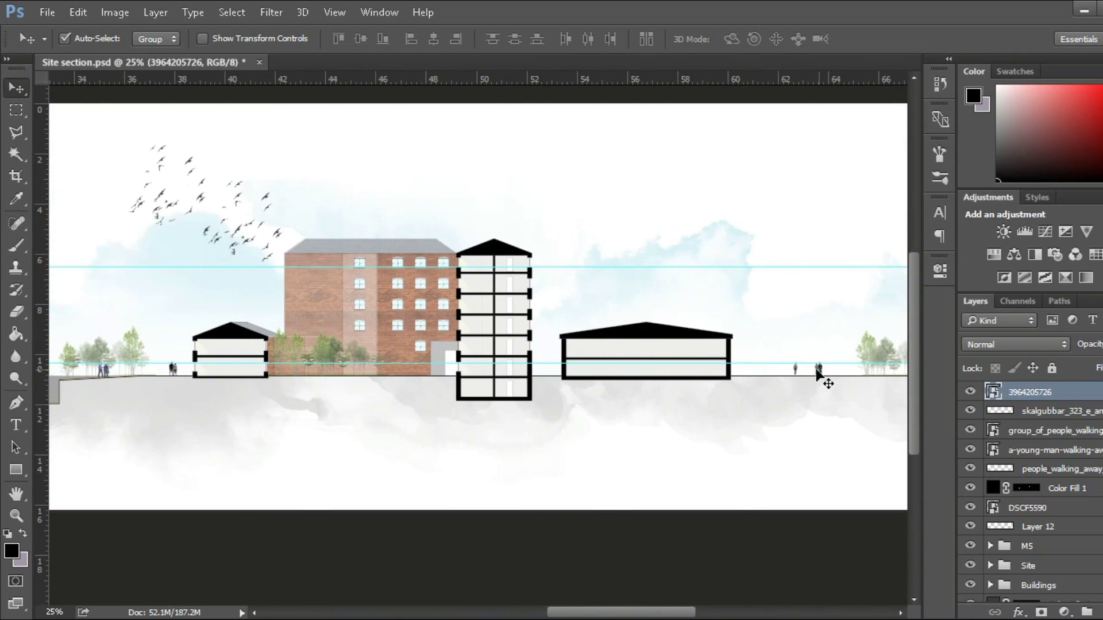
Move the pair of walking figures from the open ground to the brick building's entrance beside the tower
click(824, 377)
key(ctrl+plus)
key(ctrl+plus)
key(ctrl+plus)
key(ctrl+plus)
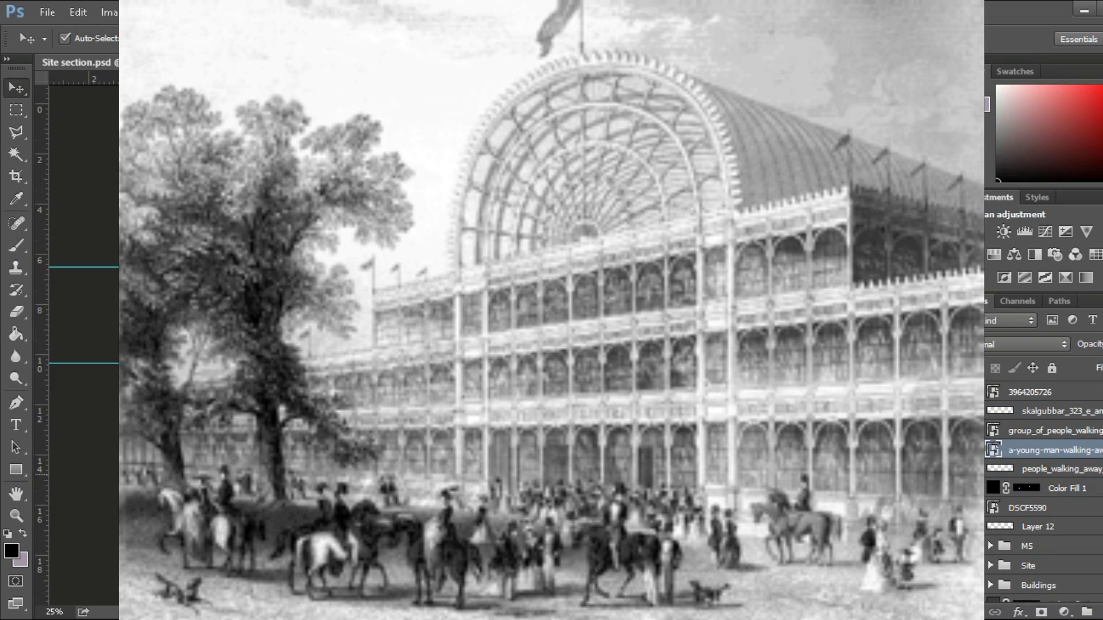
Place the young man with the backpack beside the street lamp and shift the white car along the road towards him
drag(322, 397, 265, 370)
ctrl+click(252, 397)
key(ctrl+t)
key(Return)
scroll(459, 345, left, 3)
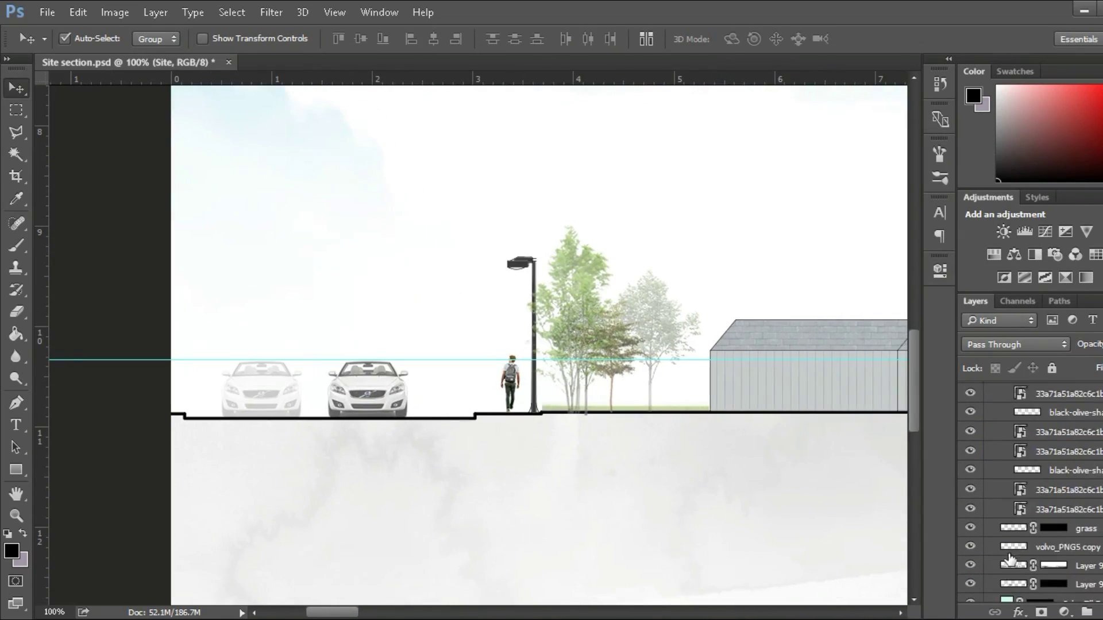
drag(368, 391, 457, 399)
scroll(571, 582, right, 15)
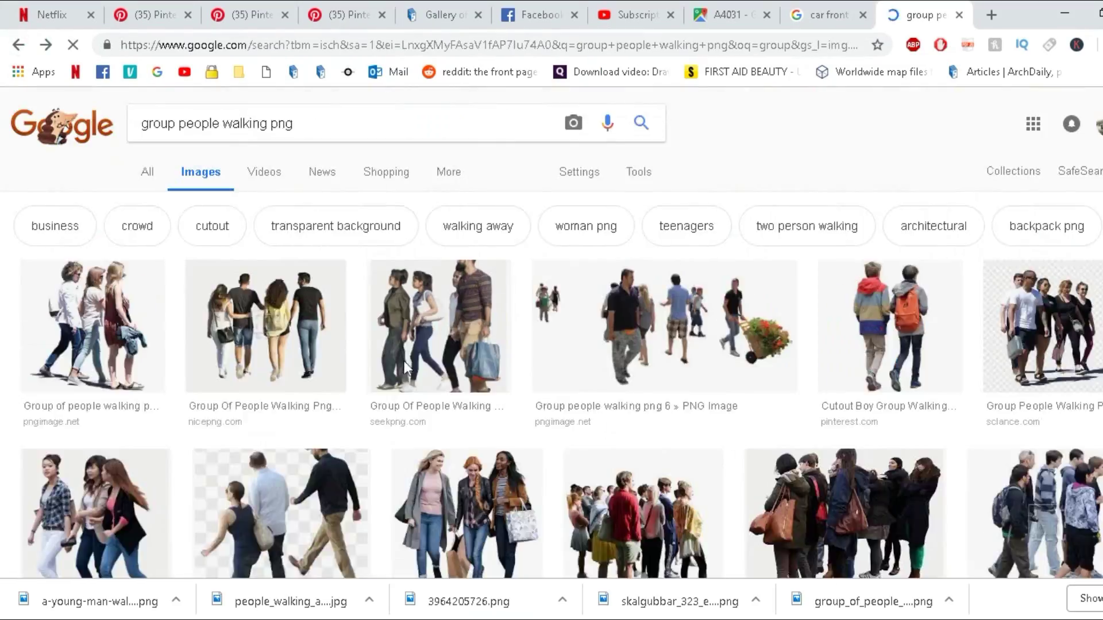
Bring in the standing crowd from the web image search, remove its white background and scale it down beside the tram stop
click(620, 345)
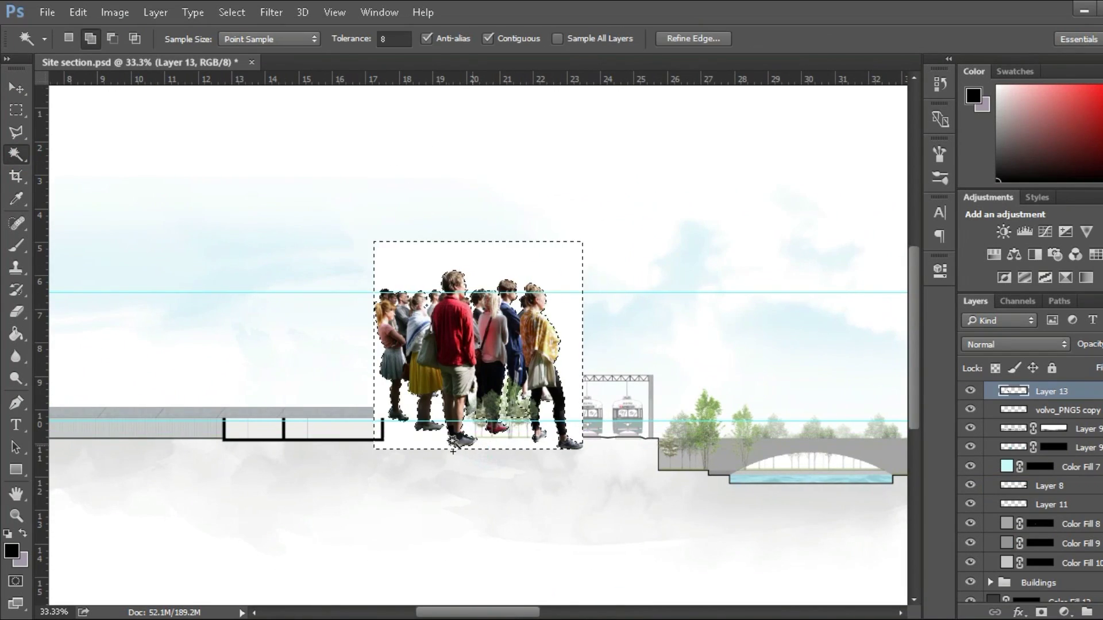
scroll(529, 537, down, 1)
key(ctrl+plus)
key(ctrl+t)
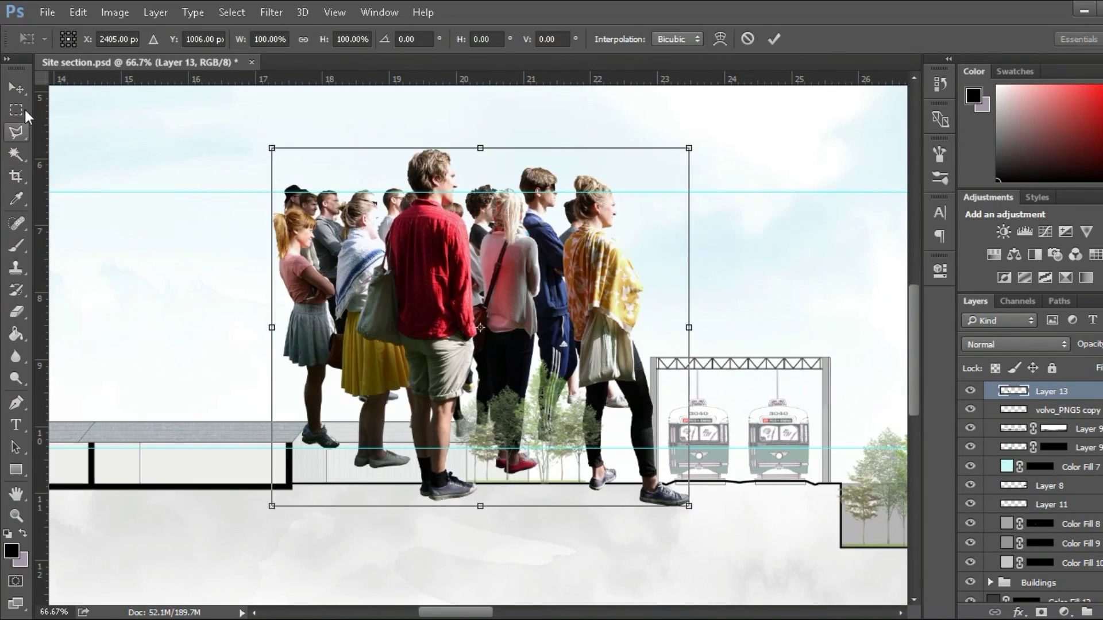
drag(684, 192, 398, 401)
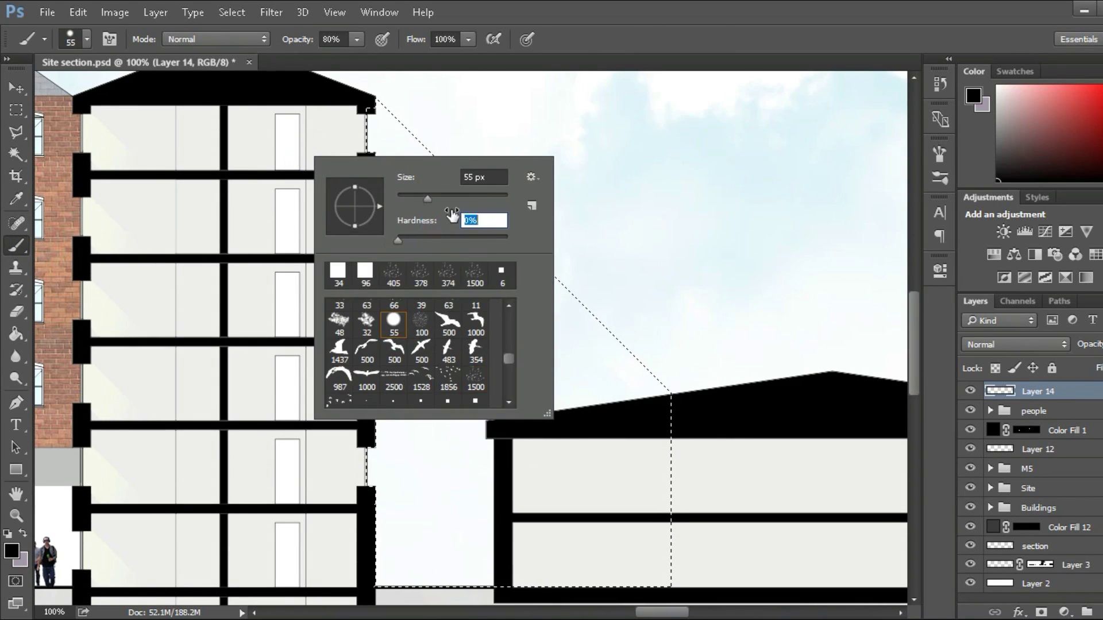
Set a soft 250 px brush with 1% hardness for shading the selected area beside the tower
click(416, 336)
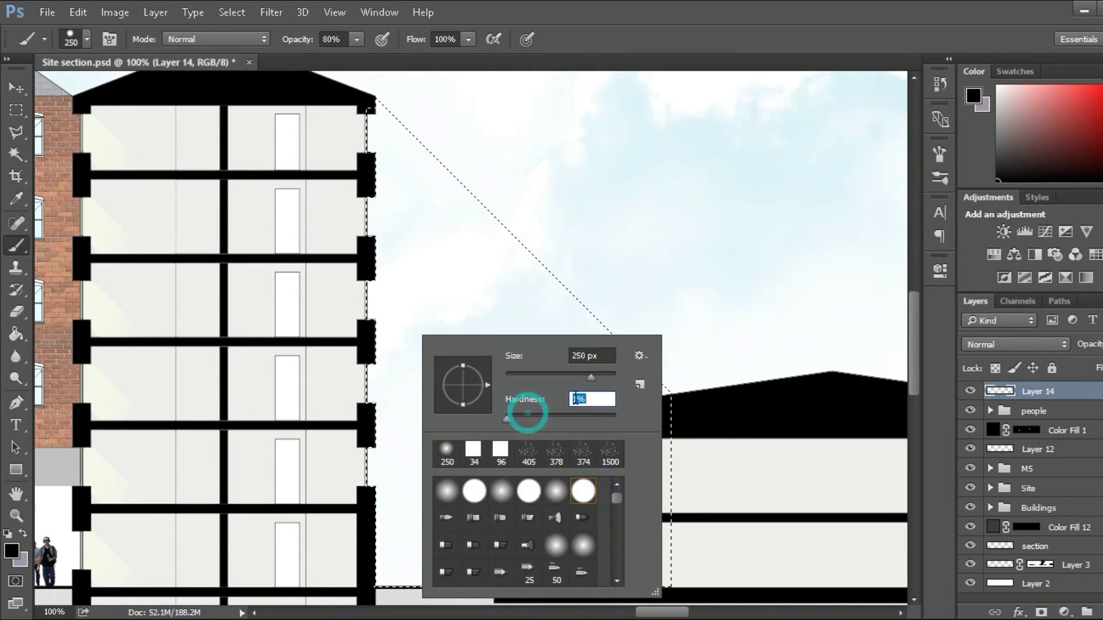